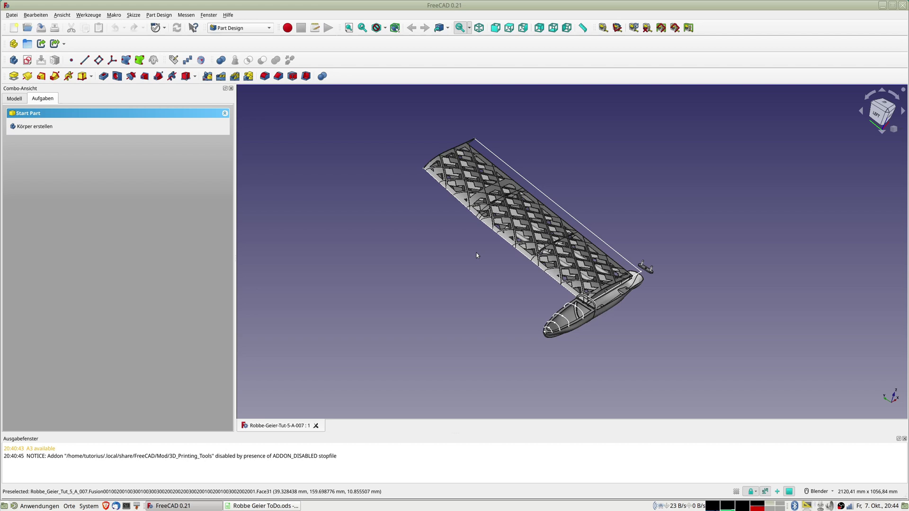
# Orbit the wing and fuselage model, then bring up the glider to-do list
pyautogui.moveTo(482, 283); pyautogui.dragTo(474, 279, button='middle')
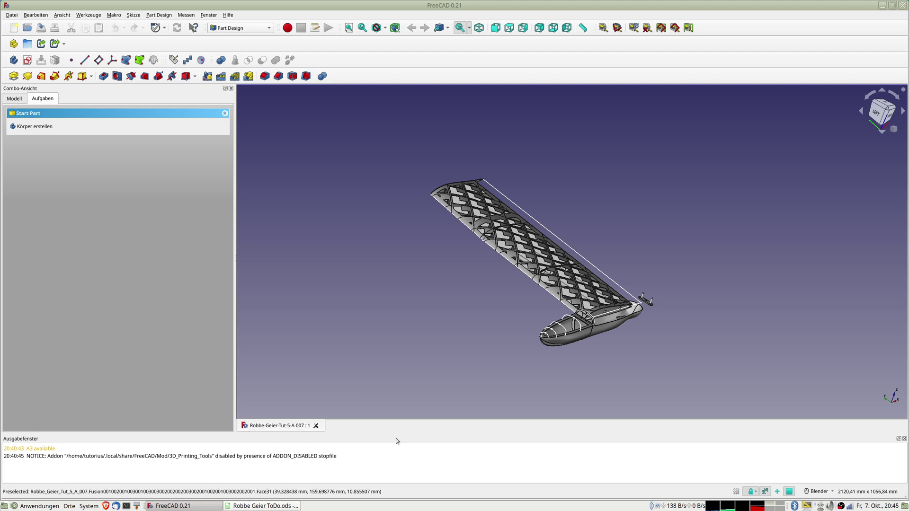
pyautogui.moveTo(449, 327)
pyautogui.mouseDown(button='middle')
pyautogui.moveTo(437, 336)
pyautogui.moveTo(415, 296)
pyautogui.moveTo(390, 309)
pyautogui.mouseUp(button='middle')
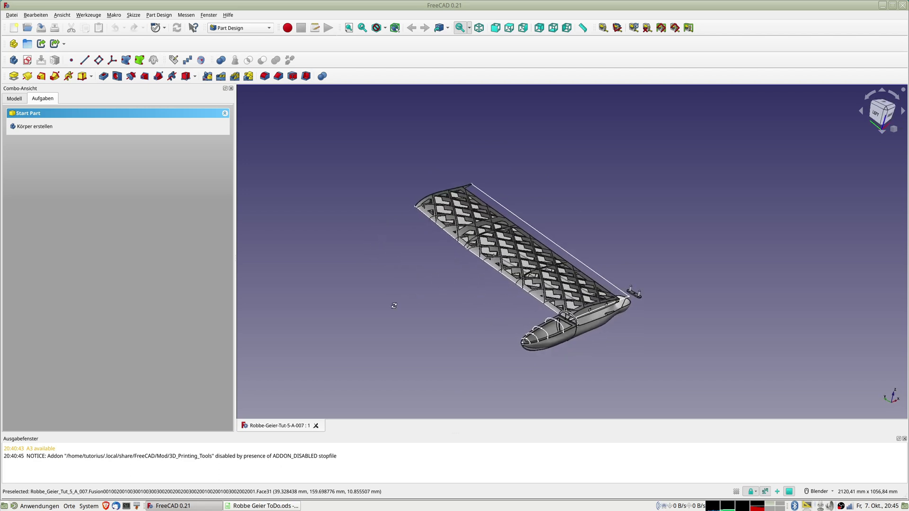
pyautogui.click(260, 506)
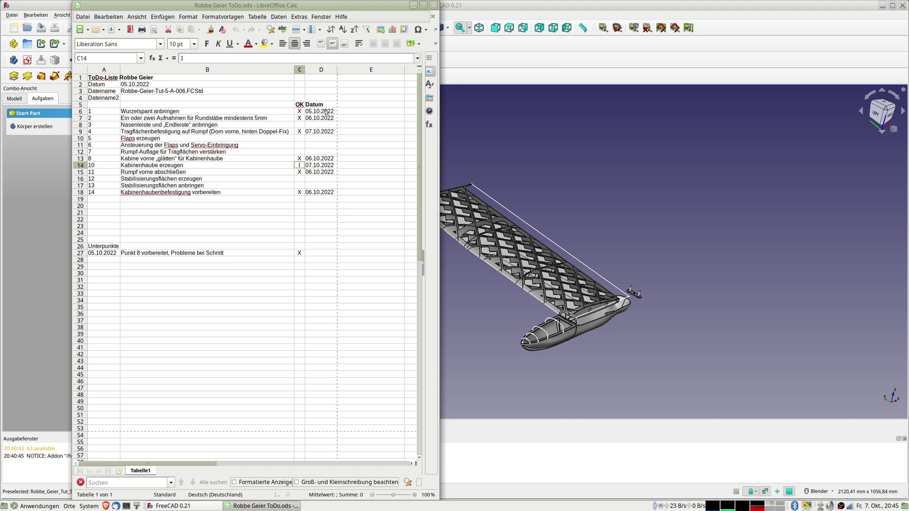
# Zoom into the rear fuselage and orbit to see its side
pyautogui.scroll(2, 577, 305)
pyautogui.scroll(2, 582, 304)
pyautogui.scroll(2, 590, 305)
pyautogui.moveTo(590, 305); pyautogui.dragTo(648, 301, button='middle')
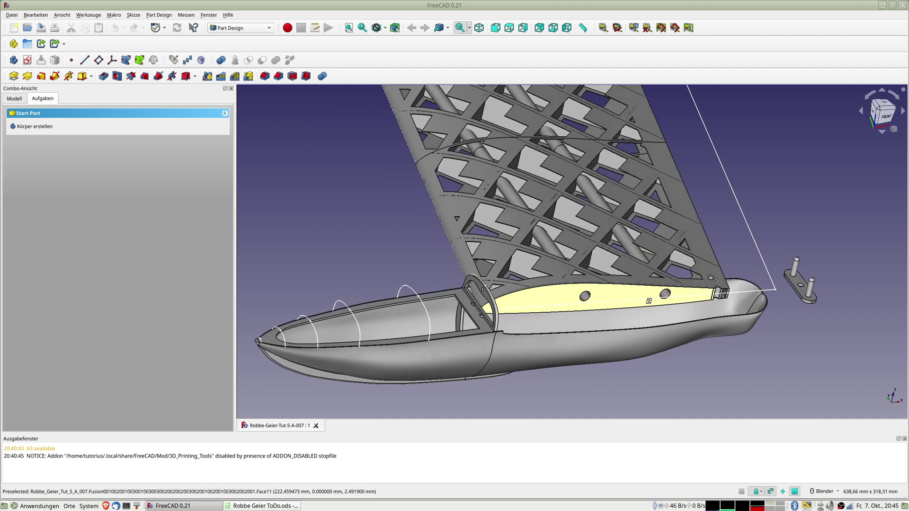
pyautogui.scroll(3, 724, 293)
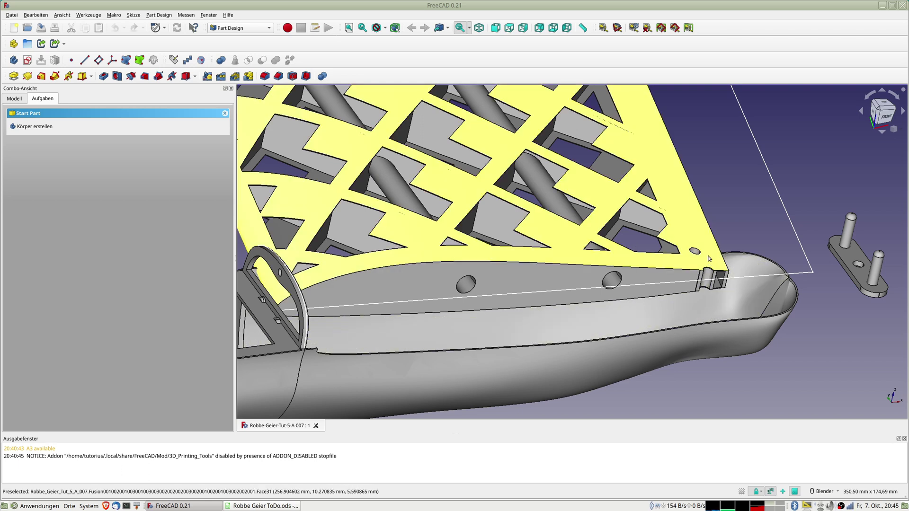
# Select the wing-root lattice panel, show the Model tree, then switch to the to-do spreadsheet
pyautogui.click(709, 259)
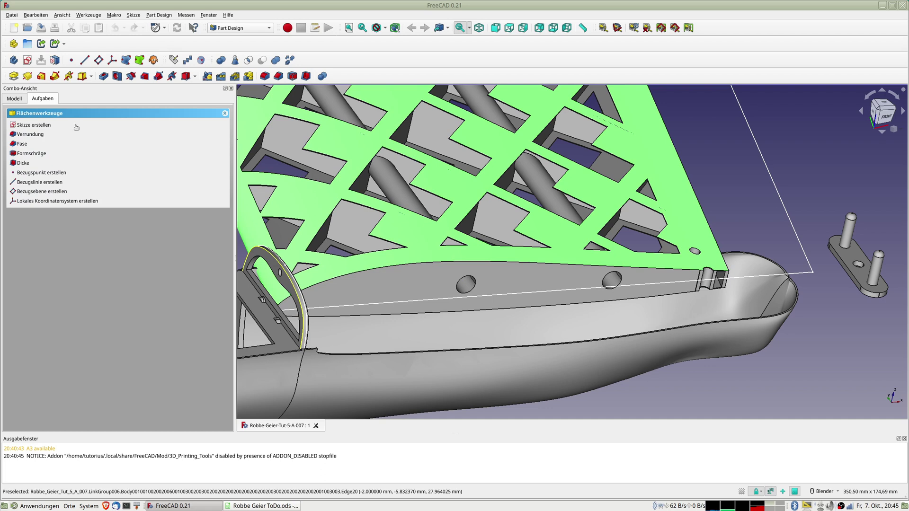
pyautogui.click(14, 99)
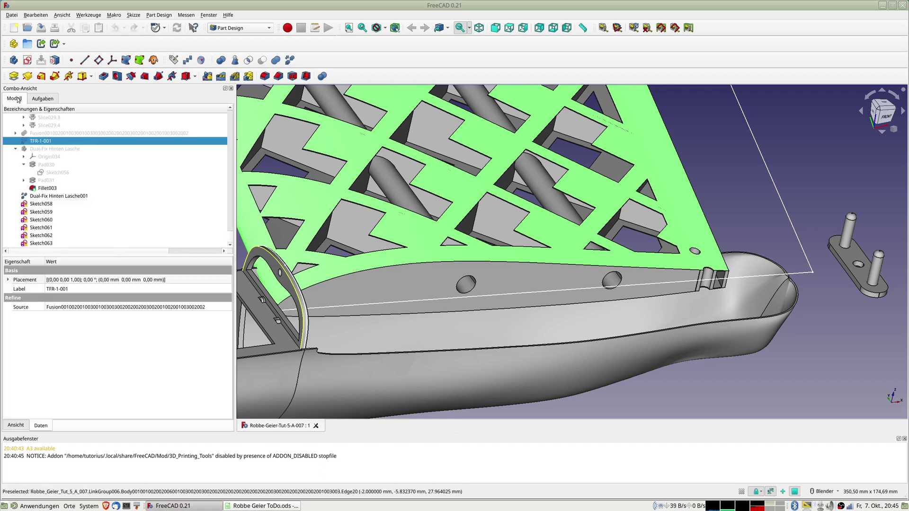
pyautogui.scroll(-5, 246, 171)
pyautogui.hotkey('alt', 'Tab')
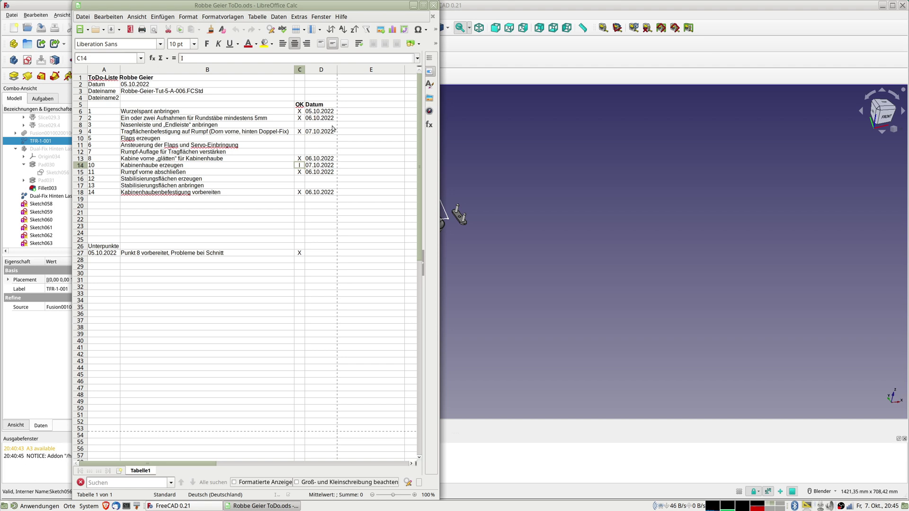
# Check the round-rod mounts (B7) and wing attachment (B9) items, orbiting the FreeCAD wing root in between
pyautogui.click(178, 119)
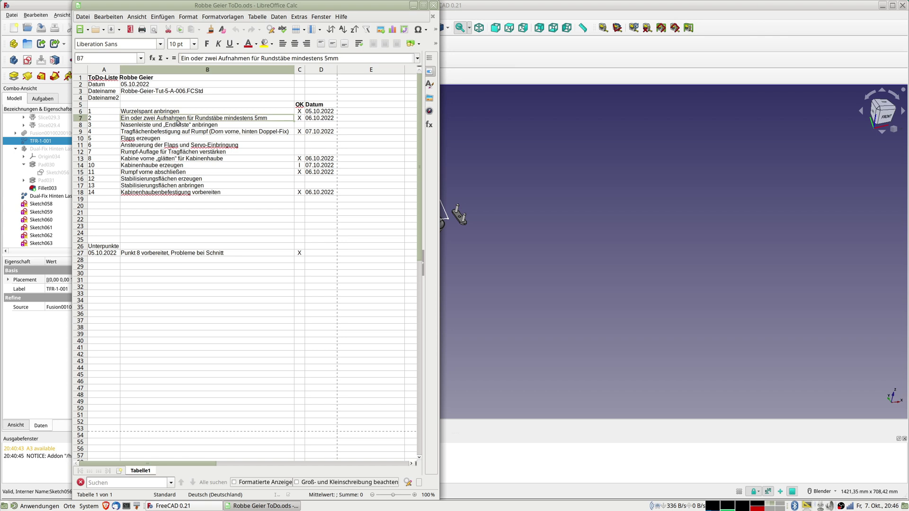
pyautogui.click(512, 142)
pyautogui.moveTo(470, 250)
pyautogui.mouseDown(button='middle')
pyautogui.moveTo(396, 251)
pyautogui.moveTo(400, 223)
pyautogui.mouseUp(button='middle')
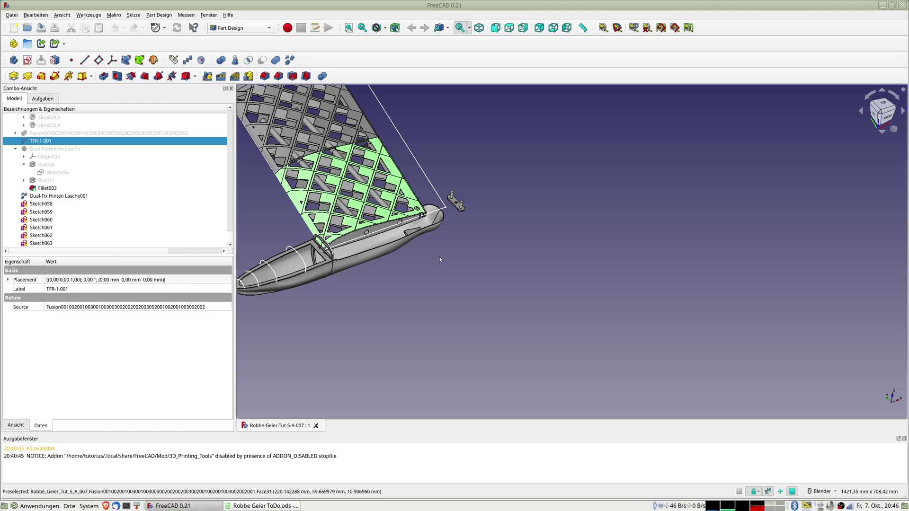
pyautogui.moveTo(436, 249); pyautogui.dragTo(426, 223, button='middle')
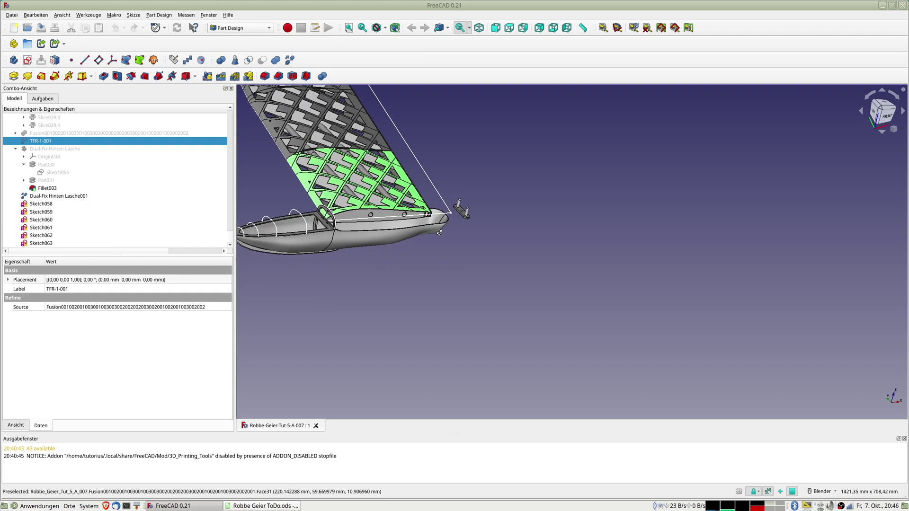
pyautogui.hotkey('alt', 'Tab')
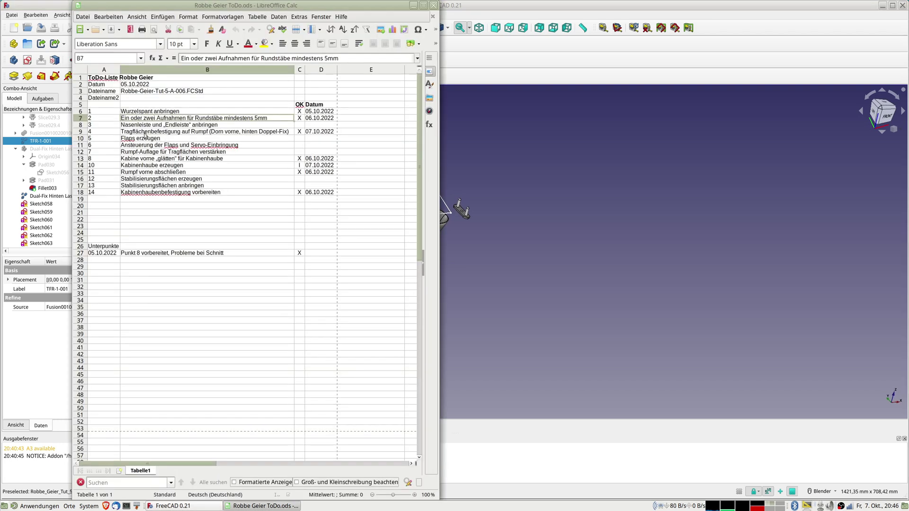
pyautogui.click(175, 133)
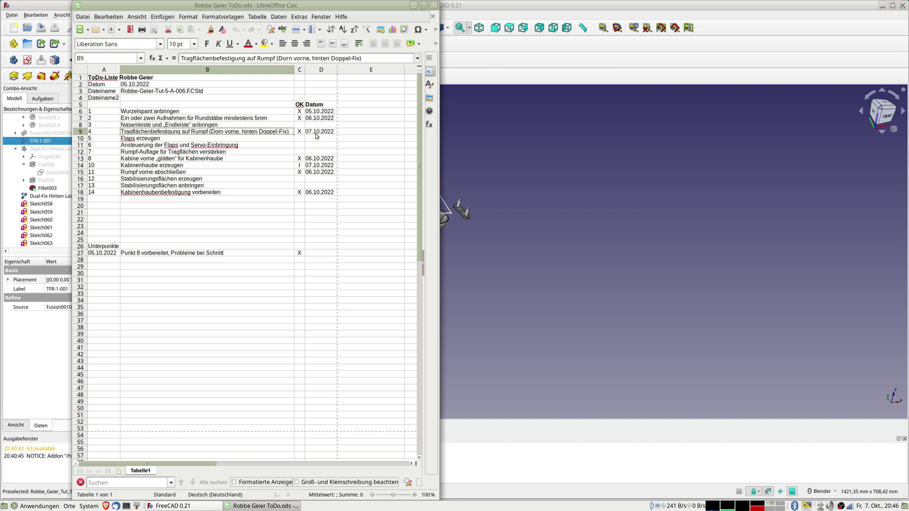
pyautogui.click(173, 505)
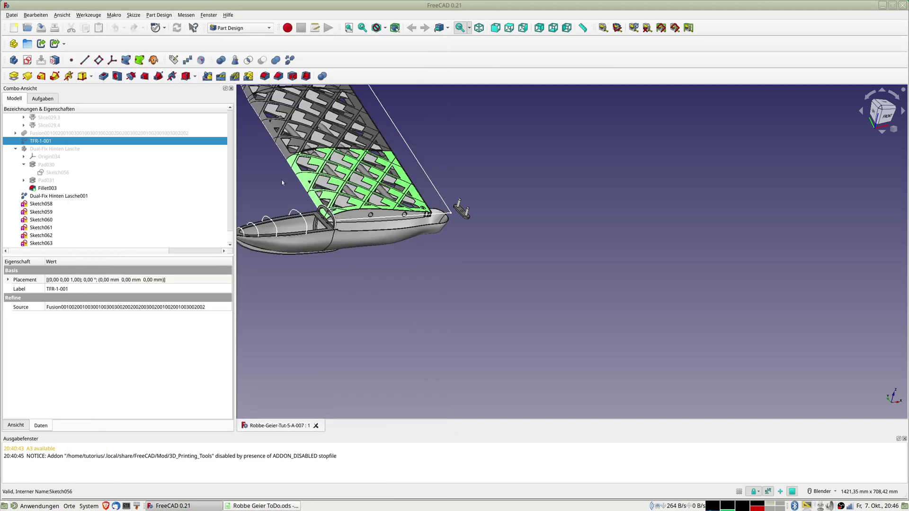
pyautogui.moveTo(363, 201)
pyautogui.keyDown('shift'); pyautogui.mouseDown(button='middle')
pyautogui.moveTo(491, 225)
pyautogui.moveTo(524, 197)
pyautogui.moveTo(423, 202)
pyautogui.moveTo(440, 217)
pyautogui.mouseUp(button='middle'); pyautogui.keyUp('shift')
pyautogui.scroll(5, 490, 224)
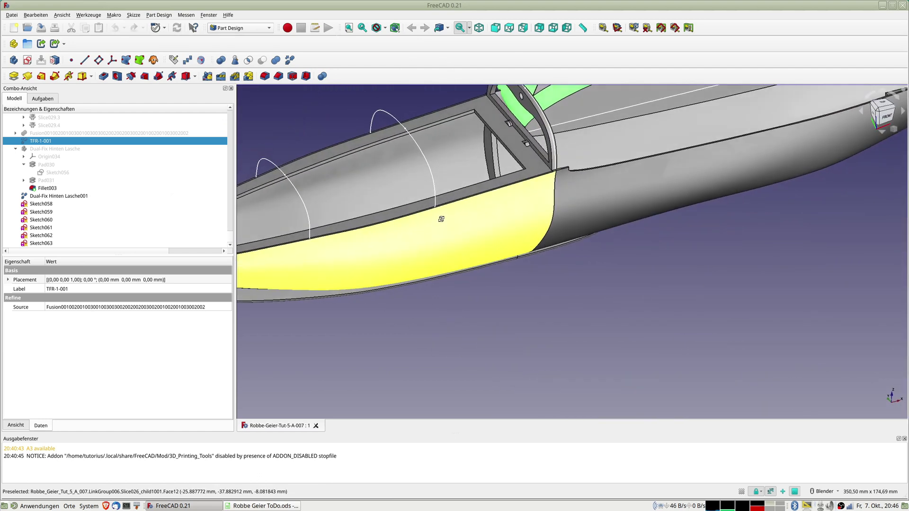
pyautogui.scroll(3, 467, 203)
pyautogui.moveTo(485, 197)
pyautogui.mouseDown(button='middle')
pyautogui.moveTo(553, 212)
pyautogui.moveTo(458, 156)
pyautogui.moveTo(393, 295)
pyautogui.mouseUp(button='middle')
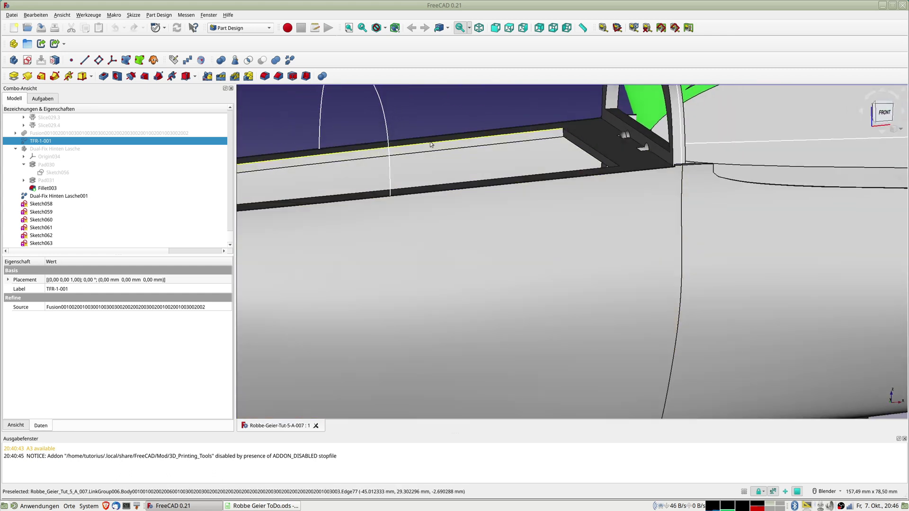
pyautogui.scroll(-5, 393, 295)
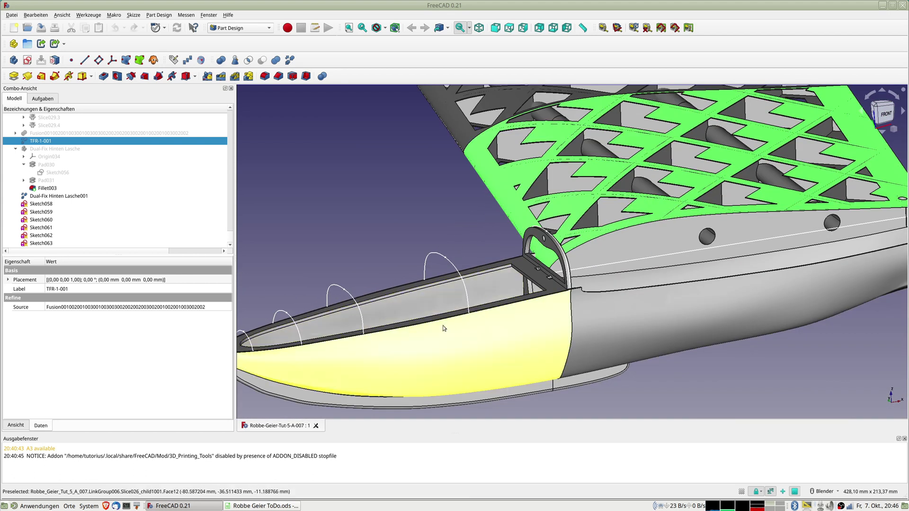
pyautogui.scroll(-2, 442, 325)
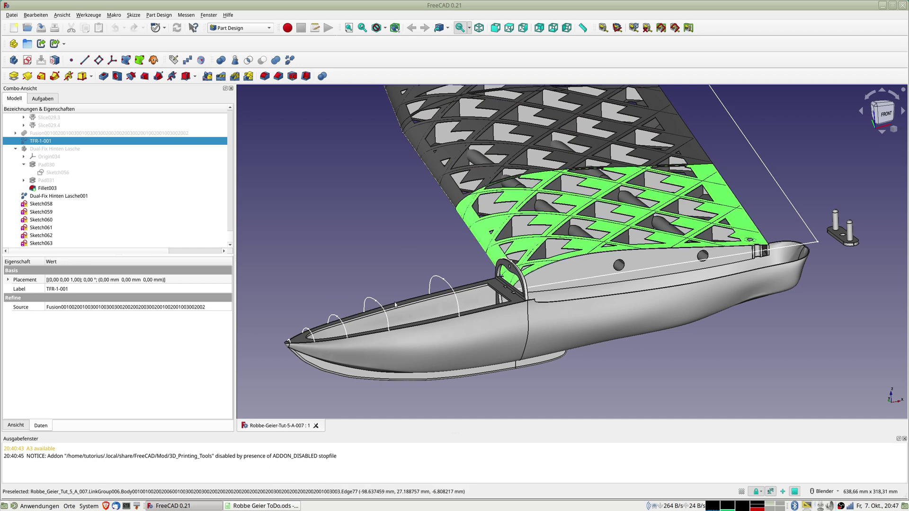
# Orbit, pan and zoom onto the cockpit and canopy rib arcs, then return to the to-do list
pyautogui.moveTo(361, 280); pyautogui.dragTo(360, 215, button='middle')
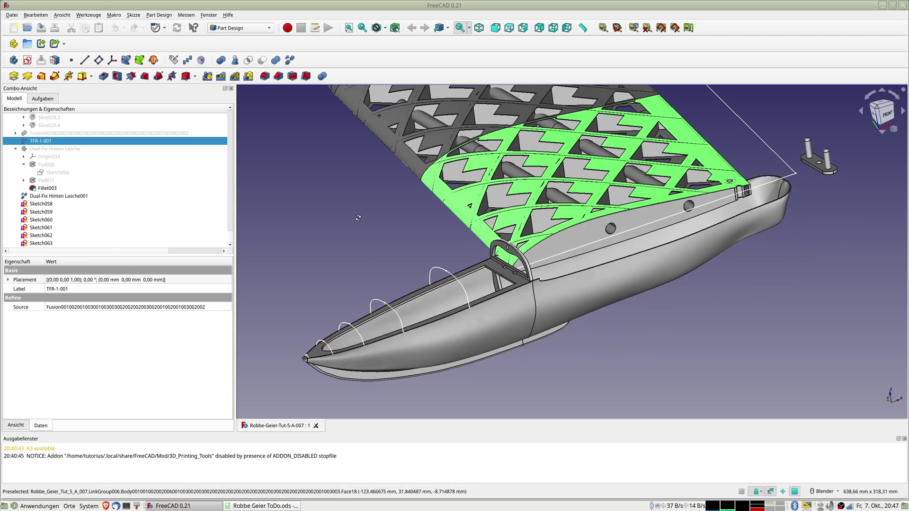
pyautogui.press('Left')
pyautogui.press('Left')
pyautogui.press('Left')
pyautogui.keyDown('shift'); pyautogui.moveTo(586, 274); pyautogui.dragTo(478, 282, button='middle'); pyautogui.keyUp('shift')
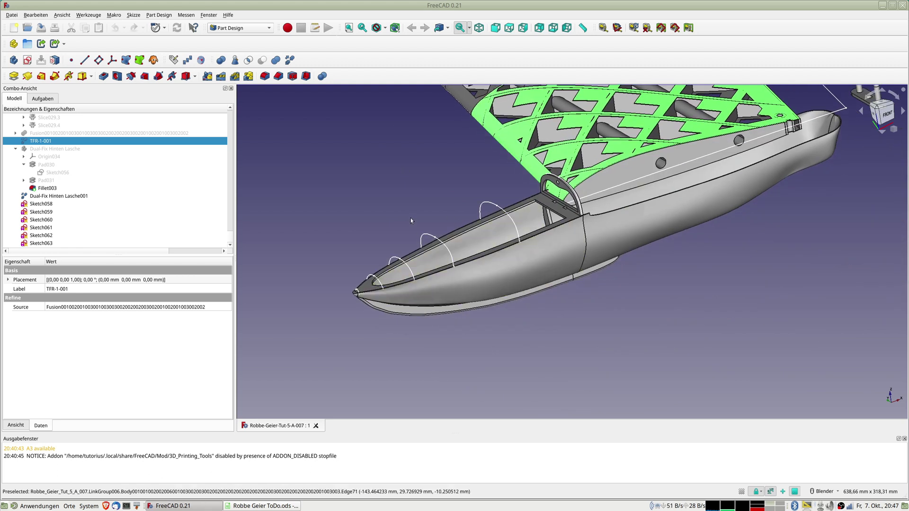
pyautogui.scroll(3, 411, 218)
pyautogui.scroll(2, 410, 218)
pyautogui.moveTo(438, 200)
pyautogui.mouseDown(button='middle')
pyautogui.moveTo(451, 207)
pyautogui.moveTo(443, 218)
pyautogui.mouseUp(button='middle')
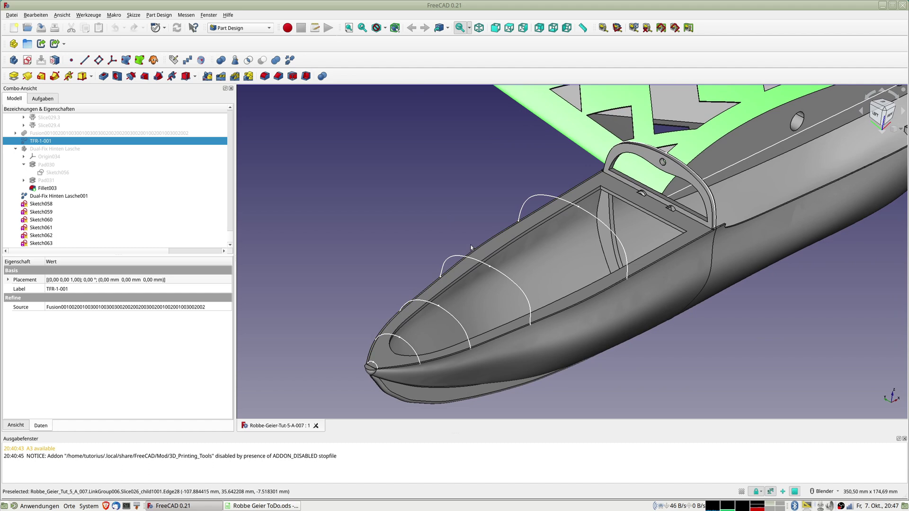
pyautogui.moveTo(457, 242); pyautogui.dragTo(464, 228, button='middle')
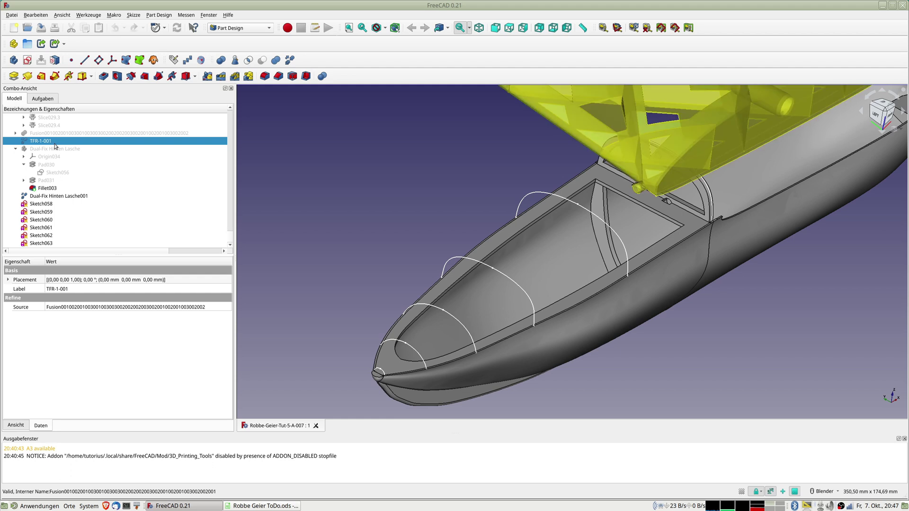
pyautogui.hotkey('alt', 'Tab')
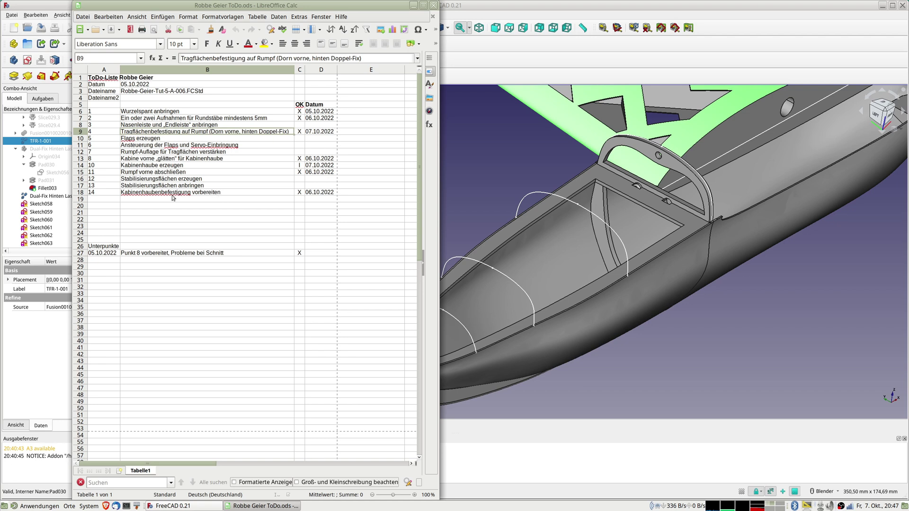
# Switch from the Calc to-do list back to the FreeCAD cockpit model
pyautogui.hotkey('alt', 'Tab')
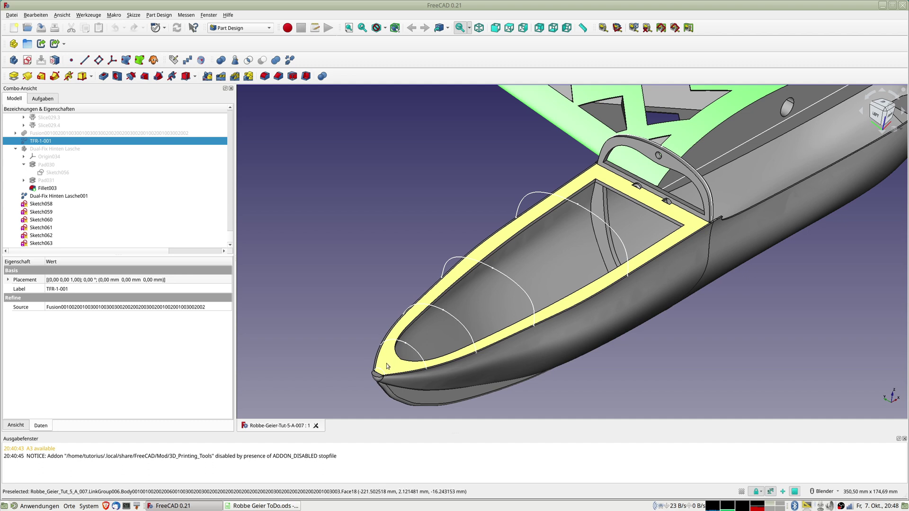
pyautogui.scroll(3, 361, 313)
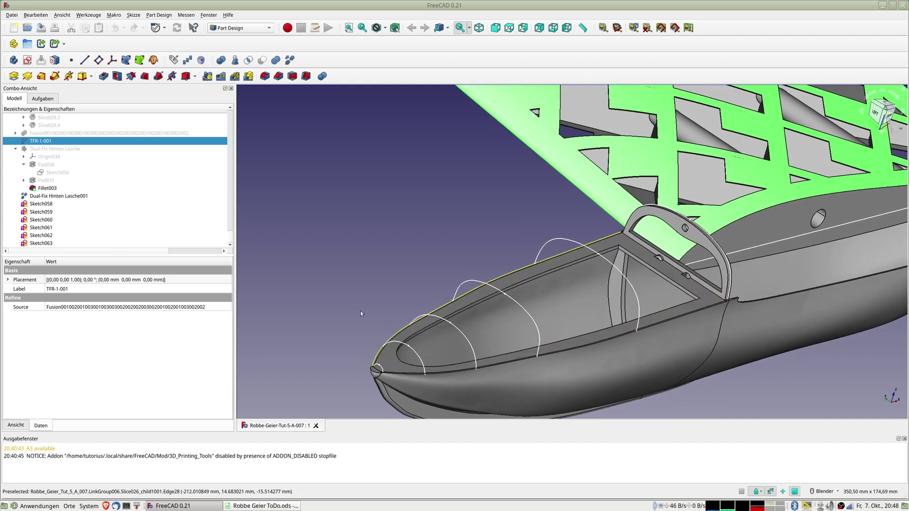
pyautogui.hotkey('alt', 'Tab')
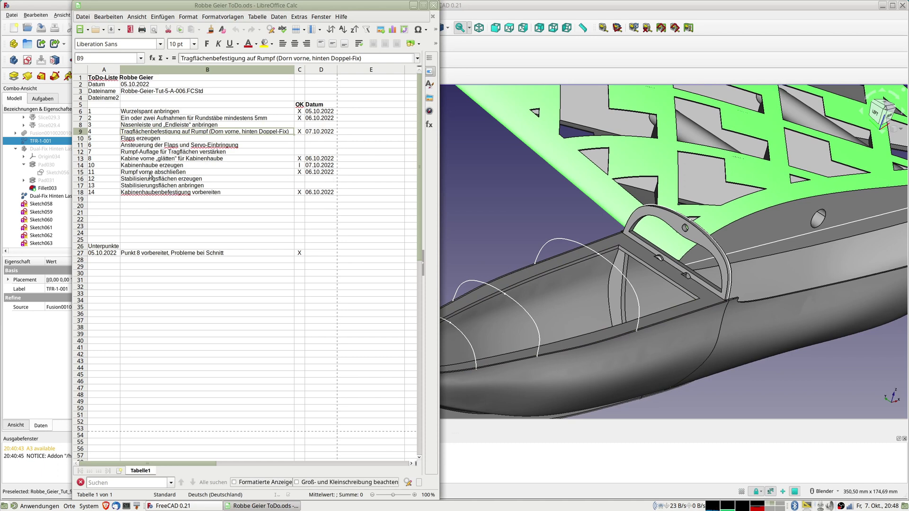
pyautogui.hotkey('alt', 'Tab')
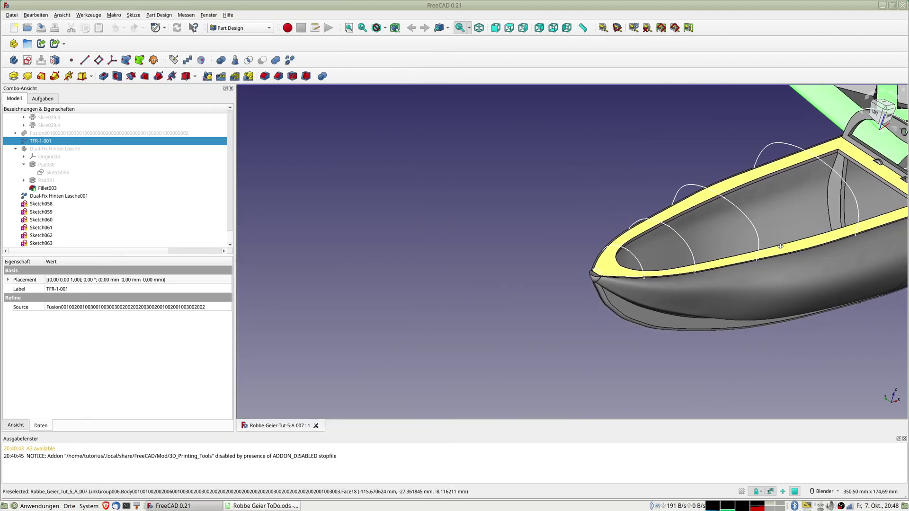
pyautogui.scroll(5, 572, 293)
pyautogui.moveTo(573, 292)
pyautogui.mouseDown(button='middle')
pyautogui.moveTo(614, 284)
pyautogui.moveTo(749, 168)
pyautogui.moveTo(716, 260)
pyautogui.moveTo(406, 227)
pyautogui.moveTo(399, 272)
pyautogui.moveTo(440, 258)
pyautogui.moveTo(669, 316)
pyautogui.moveTo(455, 379)
pyautogui.mouseUp(button='middle')
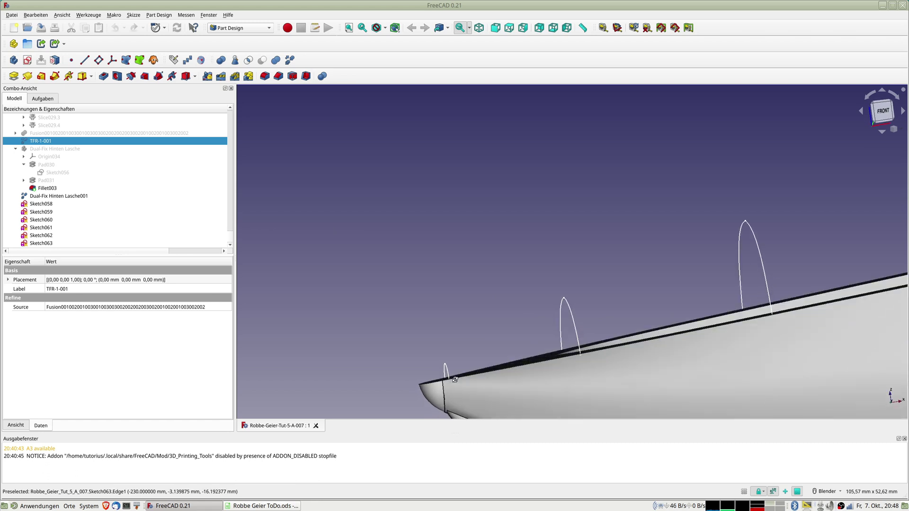
pyautogui.moveTo(442, 280); pyautogui.dragTo(425, 278, button='middle')
pyautogui.hotkey('alt', 'Tab')
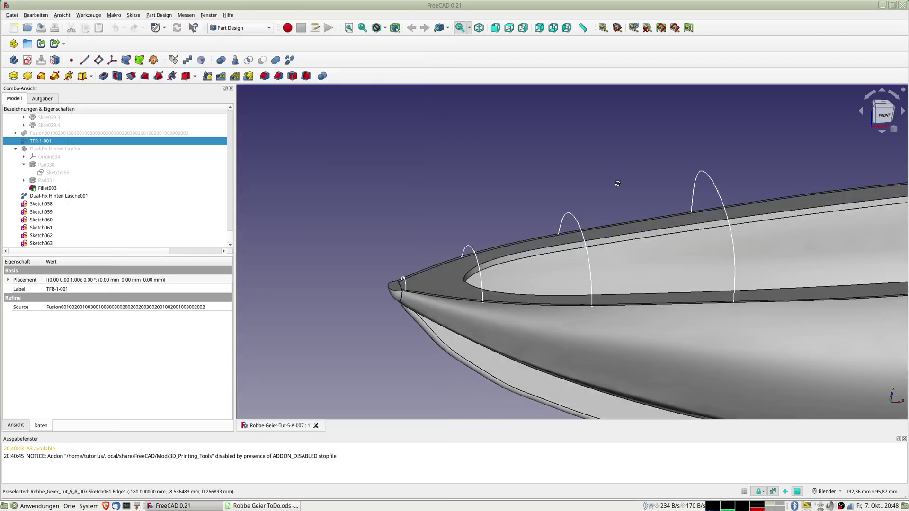
pyautogui.moveTo(579, 163); pyautogui.dragTo(728, 178, button='middle')
pyautogui.scroll(-3, 728, 178)
pyautogui.scroll(1, 727, 178)
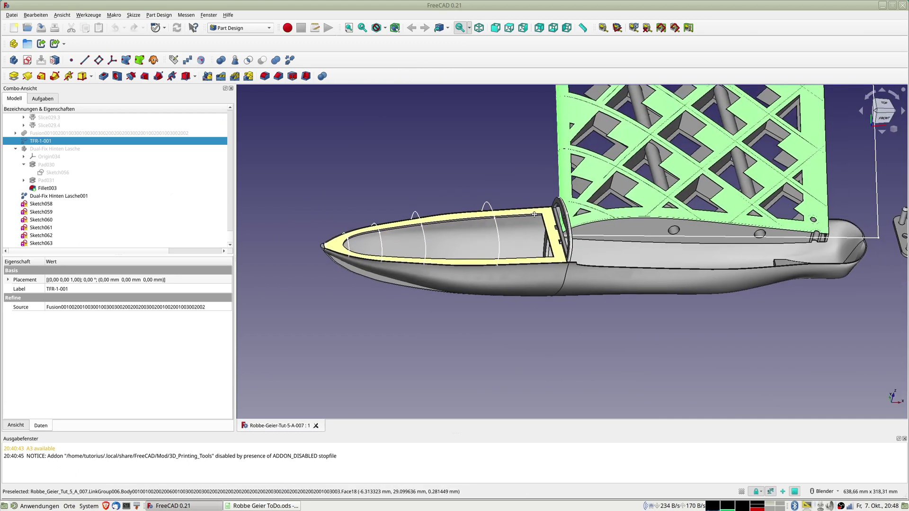
pyautogui.scroll(2, 687, 198)
pyautogui.scroll(2, 639, 223)
pyautogui.scroll(2, 598, 242)
pyautogui.moveTo(598, 242)
pyautogui.mouseDown(button='middle')
pyautogui.moveTo(609, 280)
pyautogui.moveTo(568, 272)
pyautogui.mouseUp(button='middle')
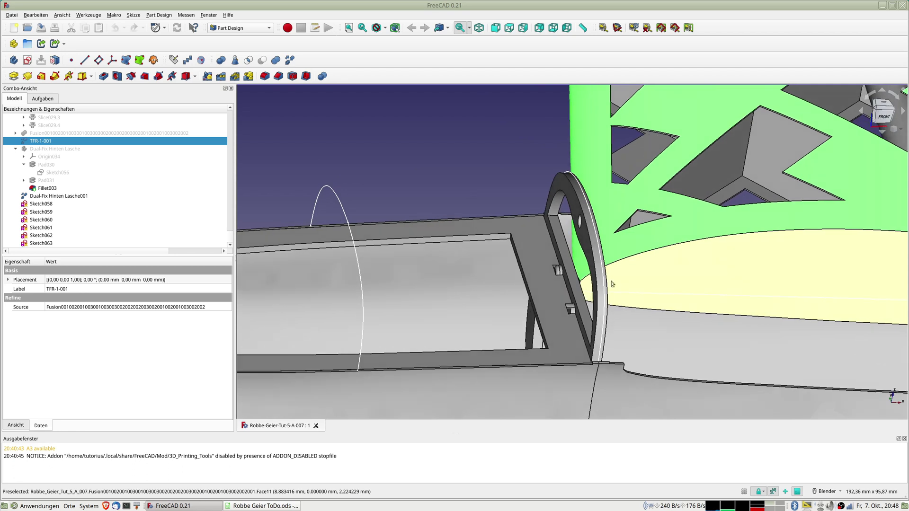
pyautogui.scroll(2, 544, 265)
pyautogui.scroll(2, 520, 261)
pyautogui.scroll(1, 512, 260)
pyautogui.scroll(-5, 512, 260)
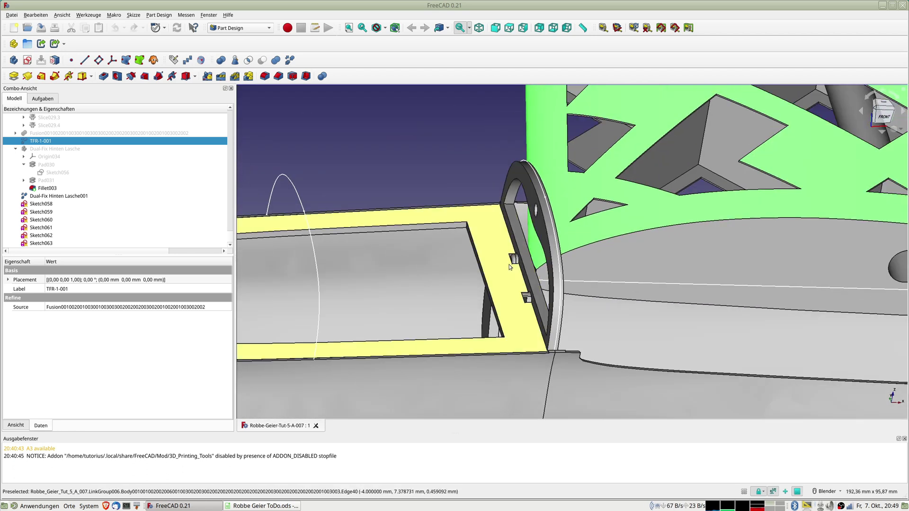
pyautogui.moveTo(511, 273)
pyautogui.mouseDown(button='middle')
pyautogui.moveTo(453, 286)
pyautogui.moveTo(466, 279)
pyautogui.mouseUp(button='middle')
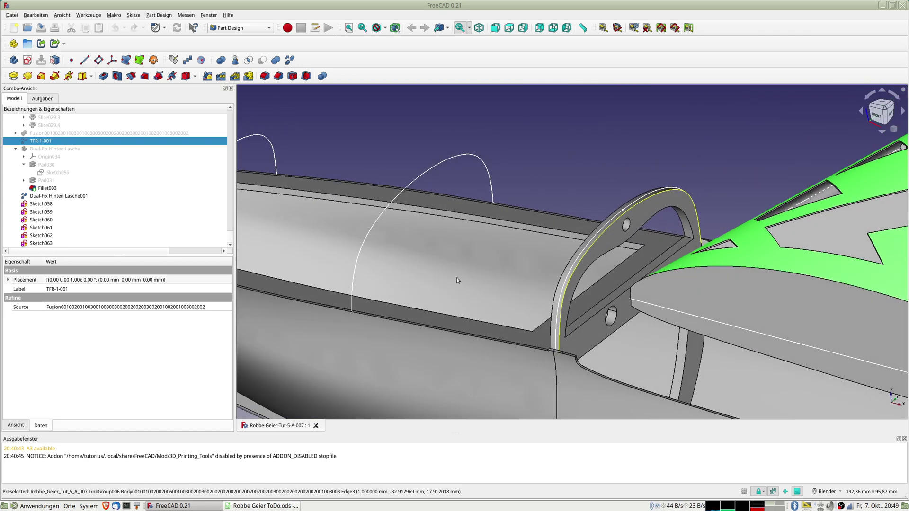
pyautogui.moveTo(661, 317); pyautogui.dragTo(637, 316, button='middle')
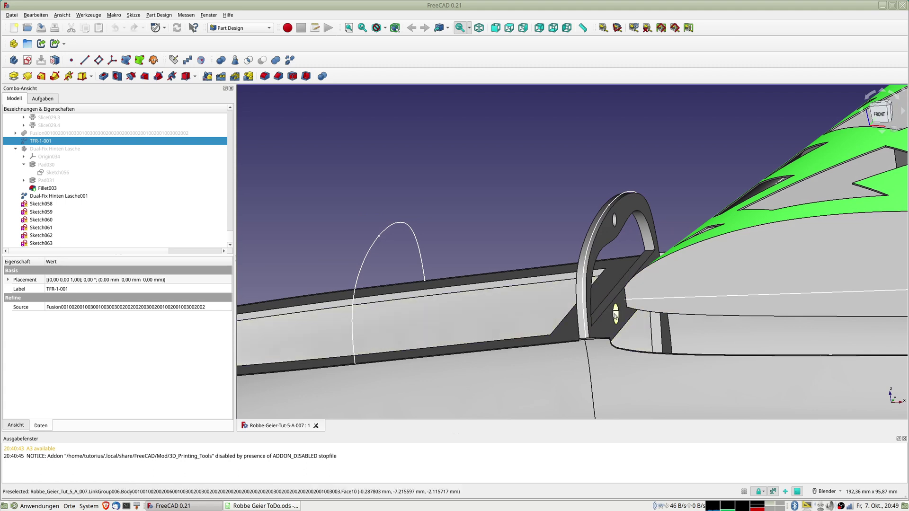
pyautogui.scroll(3, 610, 315)
pyautogui.scroll(1, 652, 262)
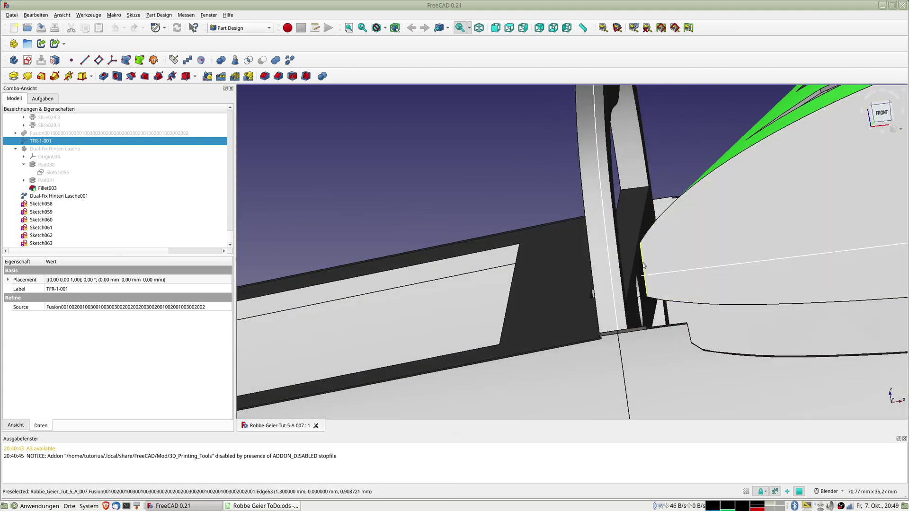
pyautogui.moveTo(643, 297)
pyautogui.mouseDown(button='middle')
pyautogui.moveTo(704, 270)
pyautogui.moveTo(408, 239)
pyautogui.moveTo(402, 217)
pyautogui.mouseUp(button='middle')
pyautogui.scroll(1, 707, 289)
pyautogui.scroll(-5, 666, 262)
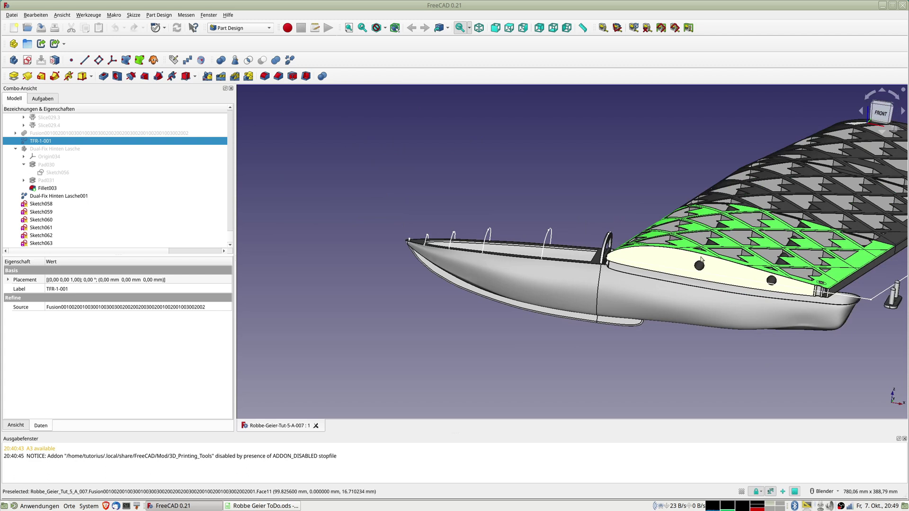
pyautogui.scroll(1, 686, 274)
pyautogui.scroll(3, 710, 284)
pyautogui.scroll(2, 691, 294)
pyautogui.moveTo(691, 293)
pyautogui.mouseDown(button='middle')
pyautogui.moveTo(672, 286)
pyautogui.moveTo(773, 273)
pyautogui.moveTo(721, 246)
pyautogui.mouseUp(button='middle')
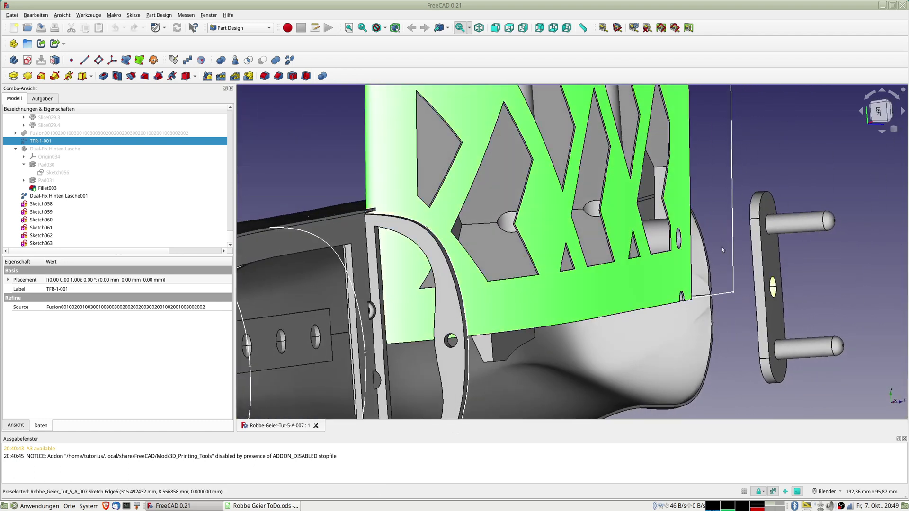
pyautogui.scroll(2, 647, 260)
pyautogui.scroll(2, 647, 260)
pyautogui.moveTo(647, 260)
pyautogui.mouseDown(button='middle')
pyautogui.moveTo(640, 251)
pyautogui.moveTo(667, 237)
pyautogui.mouseUp(button='middle')
pyautogui.scroll(-5, 667, 237)
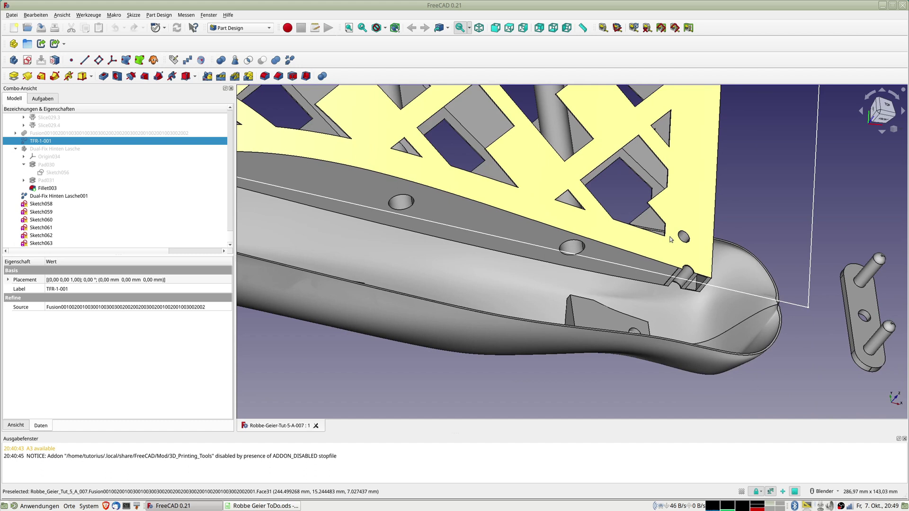
pyautogui.moveTo(705, 262); pyautogui.dragTo(842, 263, button='middle')
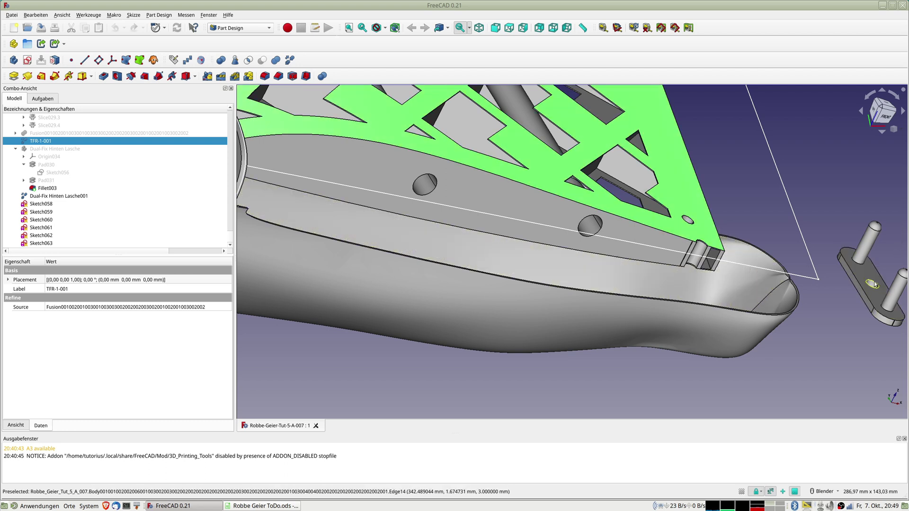
pyautogui.moveTo(816, 296); pyautogui.dragTo(738, 288, button='middle')
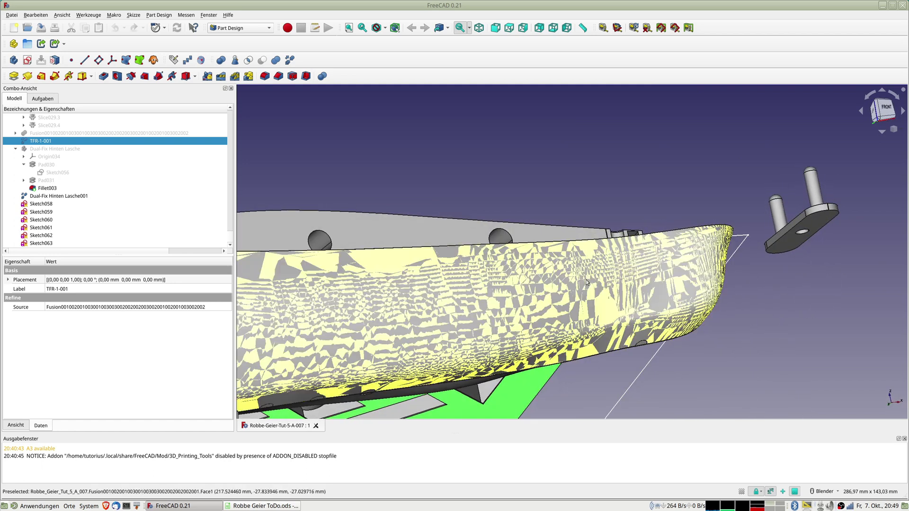
pyautogui.scroll(-5, 587, 272)
pyautogui.moveTo(587, 273); pyautogui.dragTo(564, 312, button='middle')
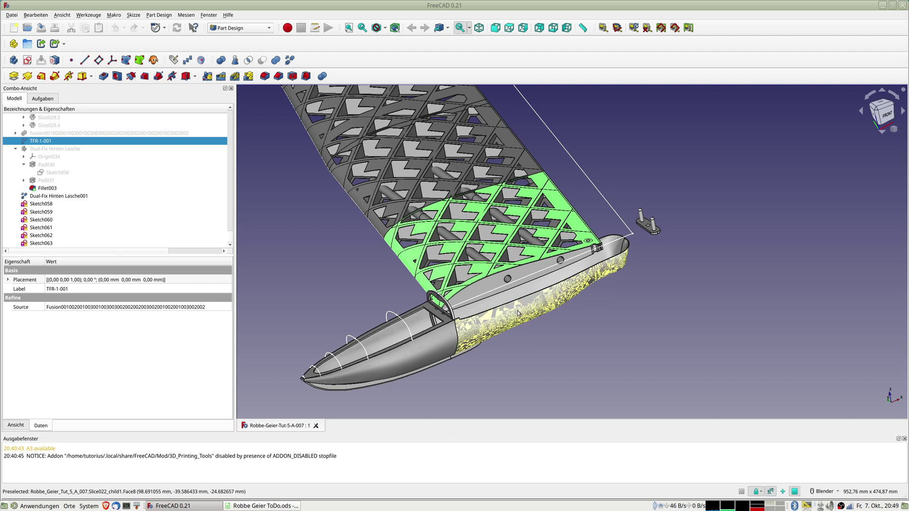
pyautogui.moveTo(638, 267); pyautogui.dragTo(609, 287, button='middle')
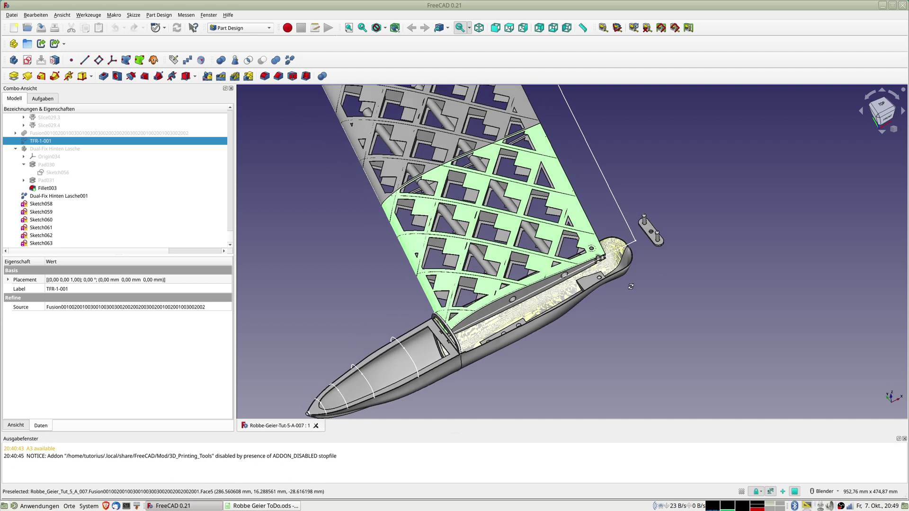
pyautogui.scroll(-3, 606, 284)
pyautogui.scroll(-2, 535, 292)
pyautogui.moveTo(535, 268); pyautogui.dragTo(547, 239, button='middle')
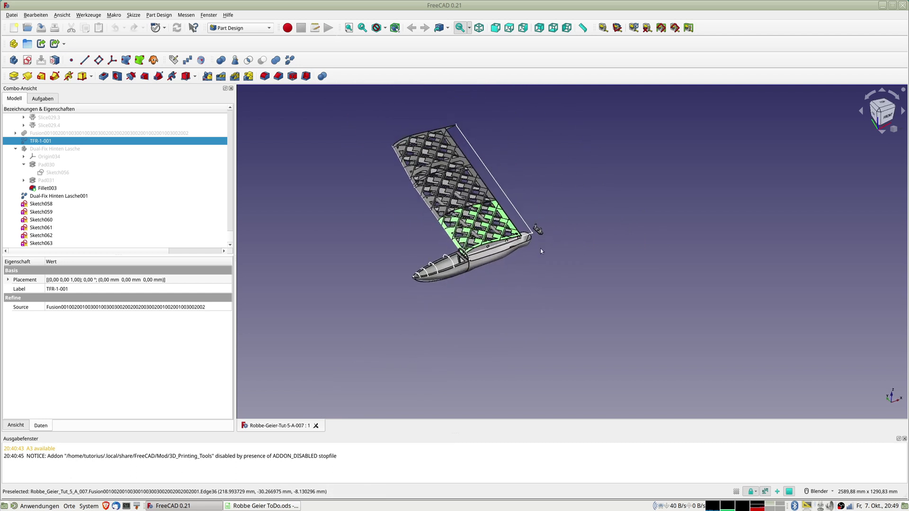
pyautogui.hotkey('alt', 'Tab')
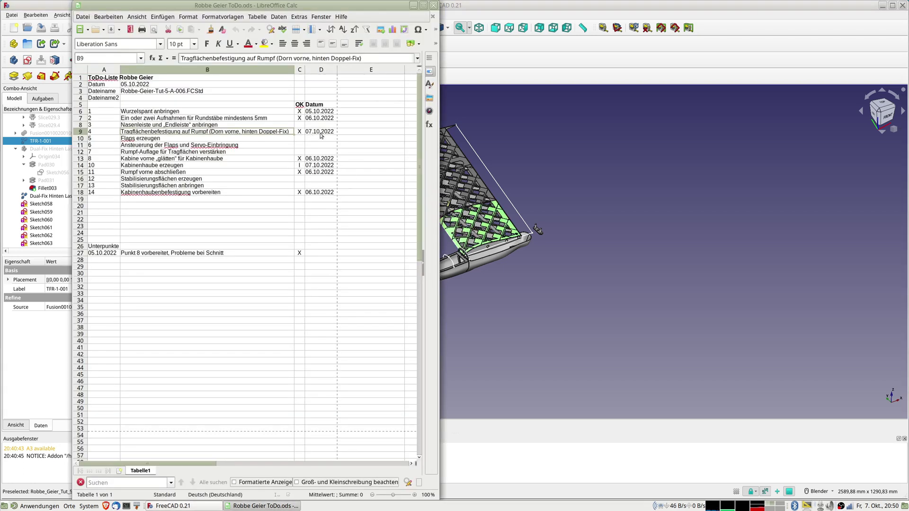
pyautogui.click(332, 165)
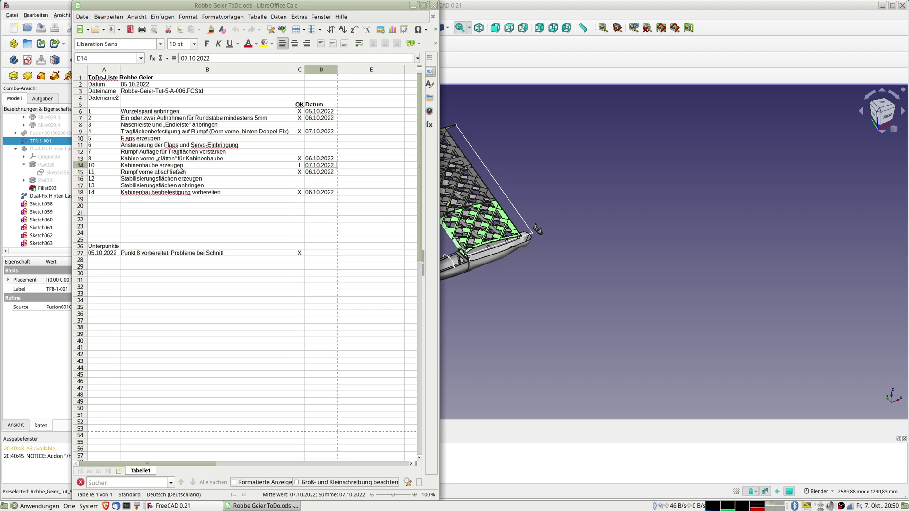
pyautogui.moveTo(555, 256)
pyautogui.mouseDown(button='middle')
pyautogui.moveTo(621, 246)
pyautogui.moveTo(562, 263)
pyautogui.moveTo(496, 263)
pyautogui.mouseUp(button='middle')
# Pan, orbit and zoom in on the green TFR-1-001 lattice panel and its round rods
pyautogui.scroll(5, 496, 262)
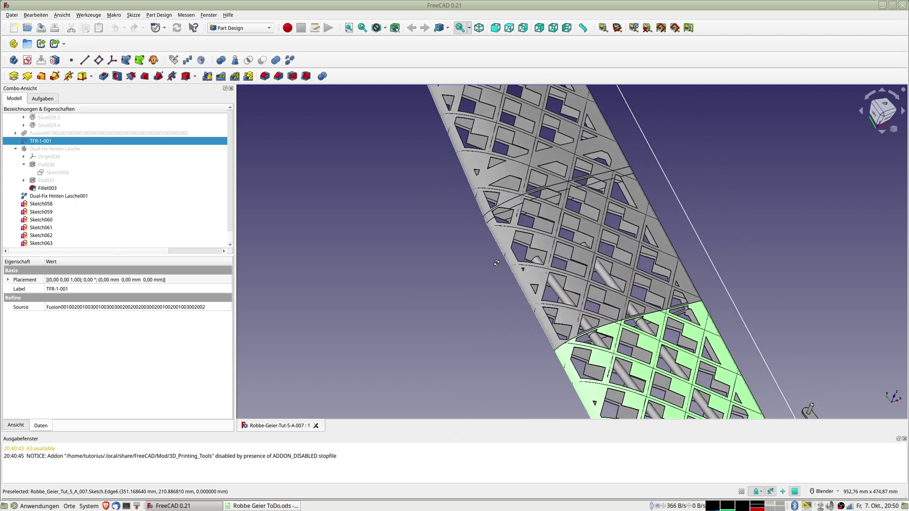
pyautogui.scroll(-2, 496, 263)
pyautogui.scroll(-5, 521, 275)
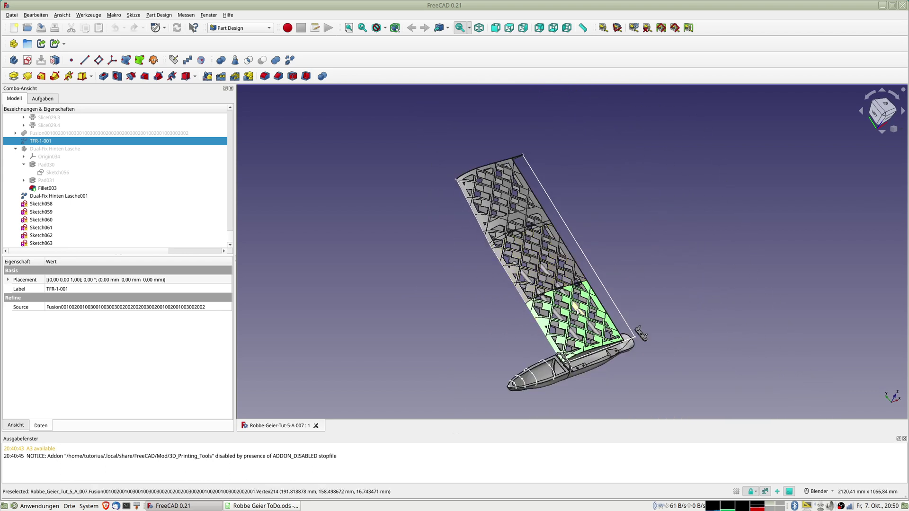
pyautogui.moveTo(522, 283)
pyautogui.mouseDown(button='middle')
pyautogui.moveTo(651, 279)
pyautogui.moveTo(685, 305)
pyautogui.mouseUp(button='middle')
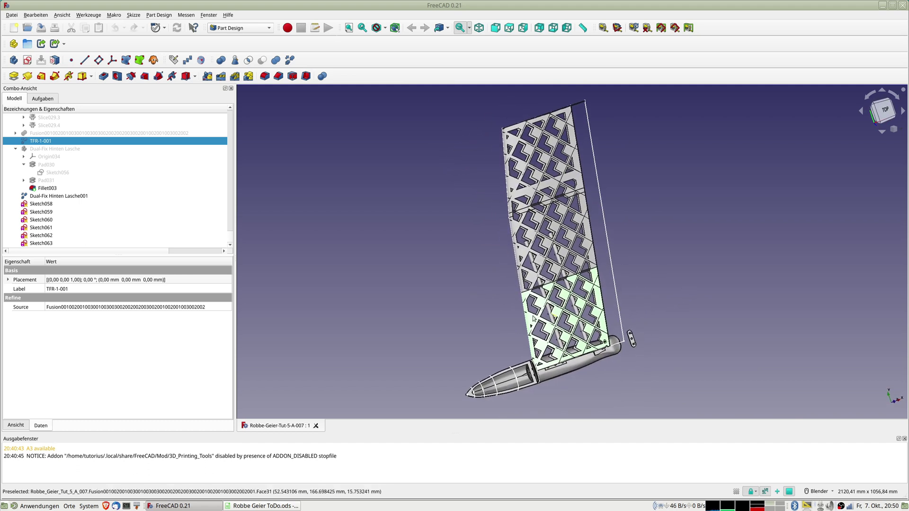
pyautogui.keyDown('shift'); pyautogui.moveTo(492, 314); pyautogui.dragTo(437, 303, button='middle'); pyautogui.keyUp('shift')
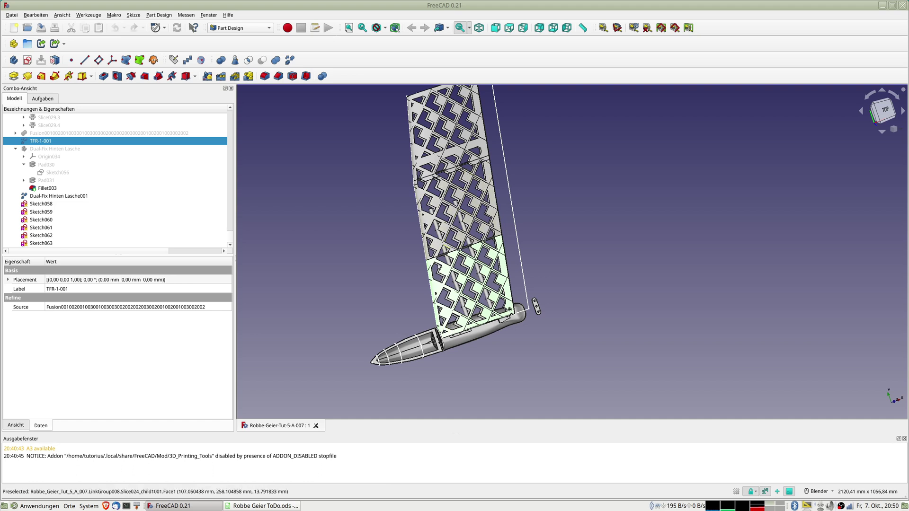
pyautogui.moveTo(431, 212)
pyautogui.mouseDown(button='middle')
pyautogui.moveTo(634, 287)
pyautogui.moveTo(374, 194)
pyautogui.moveTo(353, 207)
pyautogui.moveTo(533, 263)
pyautogui.moveTo(534, 275)
pyautogui.moveTo(519, 251)
pyautogui.mouseUp(button='middle')
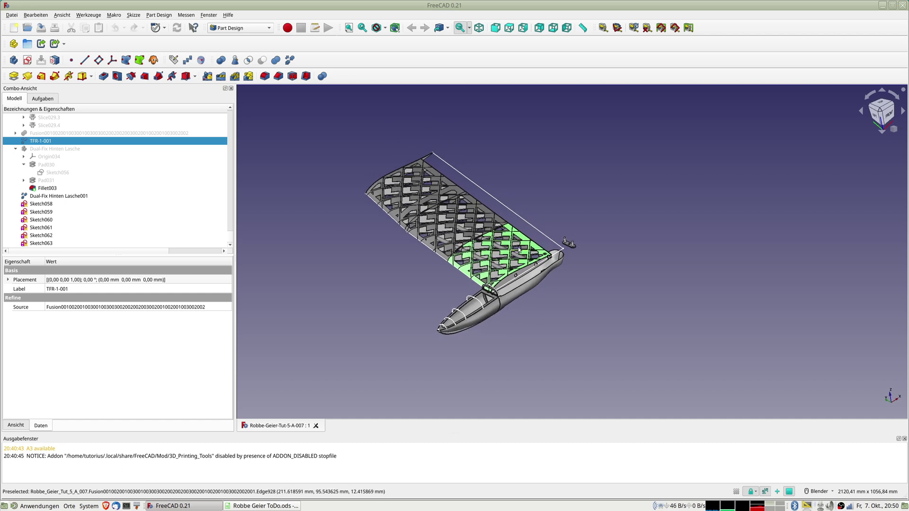
pyautogui.moveTo(519, 251); pyautogui.dragTo(525, 261, button='middle')
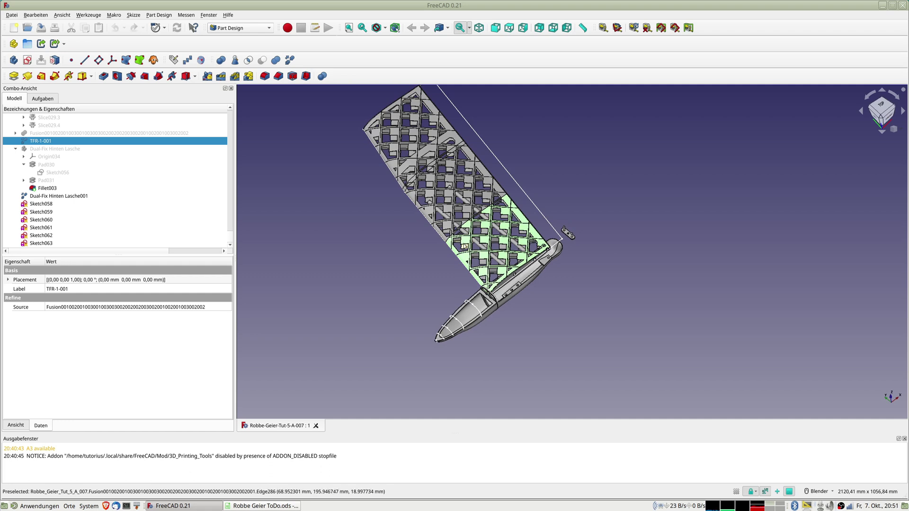
pyautogui.scroll(2, 461, 241)
pyautogui.scroll(3, 449, 227)
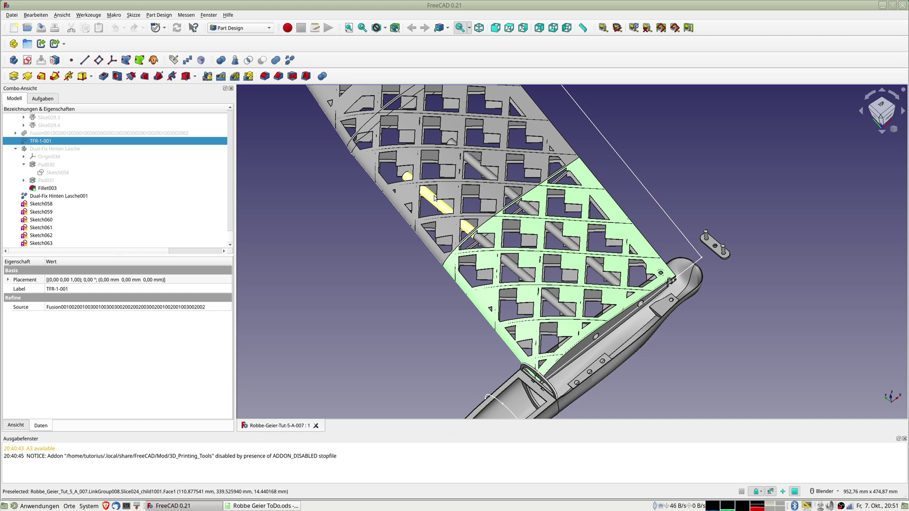
# Zoom and orbit around the lattice at the wing panel boundary
pyautogui.scroll(2, 473, 227)
pyautogui.scroll(3, 512, 255)
pyautogui.scroll(3, 512, 254)
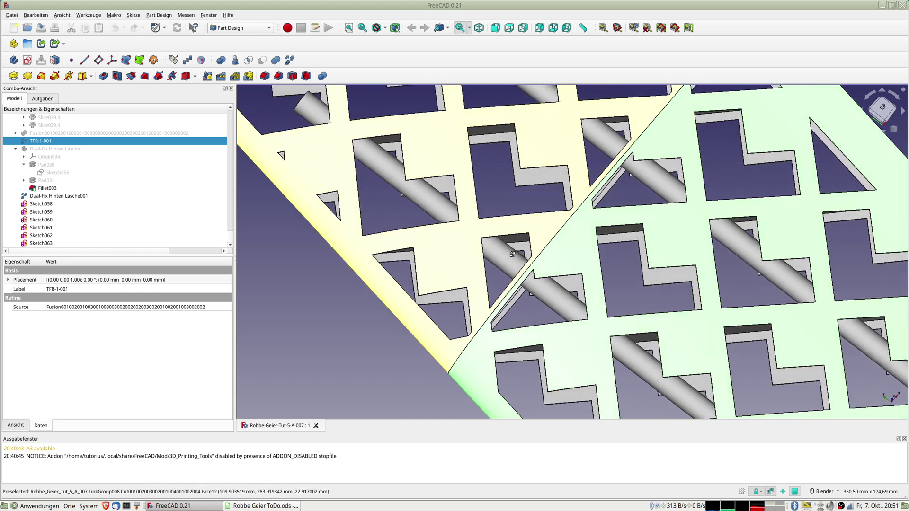
pyautogui.moveTo(512, 254); pyautogui.dragTo(507, 232, button='middle')
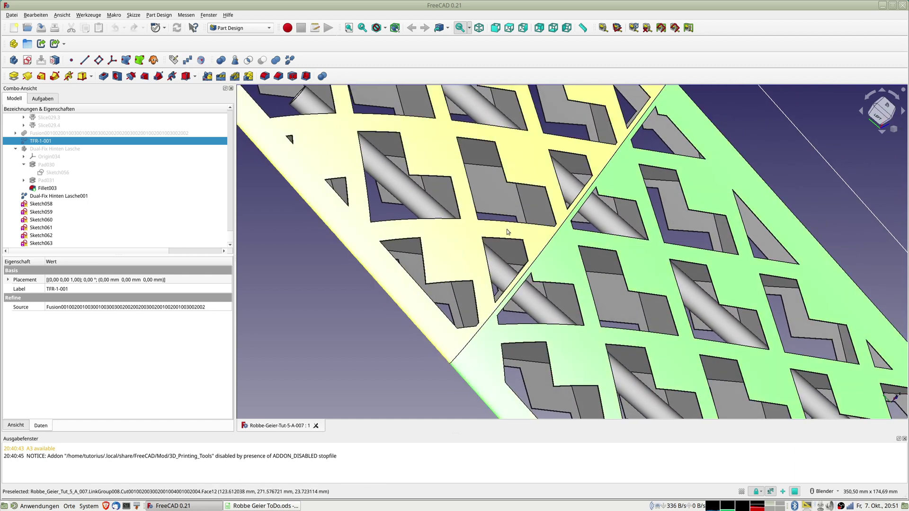
pyautogui.scroll(-5, 501, 227)
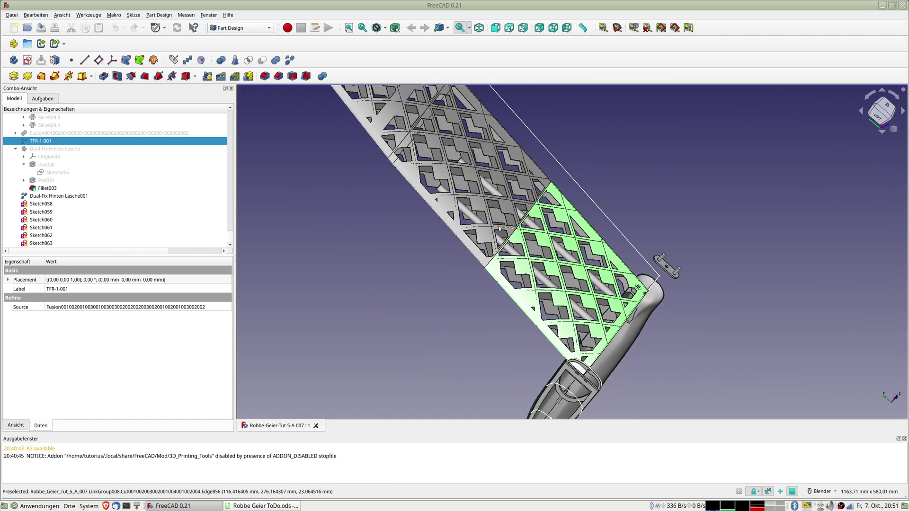
pyautogui.moveTo(500, 229); pyautogui.dragTo(452, 223, button='middle')
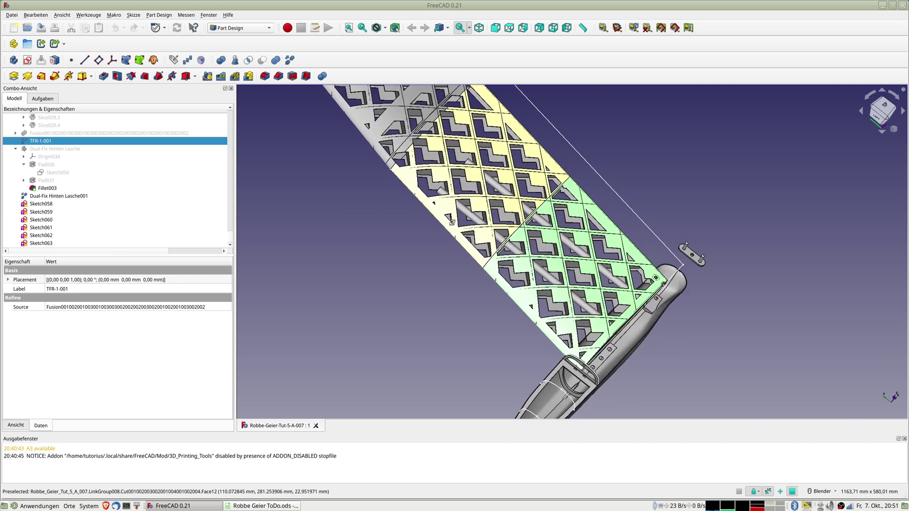
pyautogui.scroll(-5, 521, 241)
# Snap to front view, orbit to show the whole wing-and-fuselage assembly, then switch to Calc
pyautogui.press('1')
pyautogui.moveTo(436, 271); pyautogui.dragTo(504, 266, button='middle')
pyautogui.scroll(4, 473, 274)
pyautogui.moveTo(511, 281)
pyautogui.mouseDown(button='middle')
pyautogui.moveTo(544, 263)
pyautogui.moveTo(606, 317)
pyautogui.moveTo(682, 308)
pyautogui.mouseUp(button='middle')
pyautogui.hotkey('alt', 'Tab')
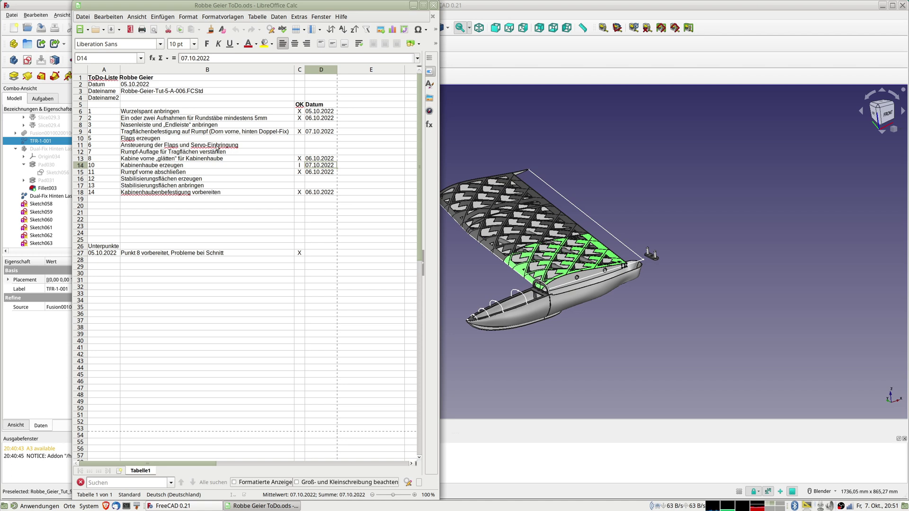
pyautogui.moveTo(589, 222); pyautogui.dragTo(575, 294, button='middle')
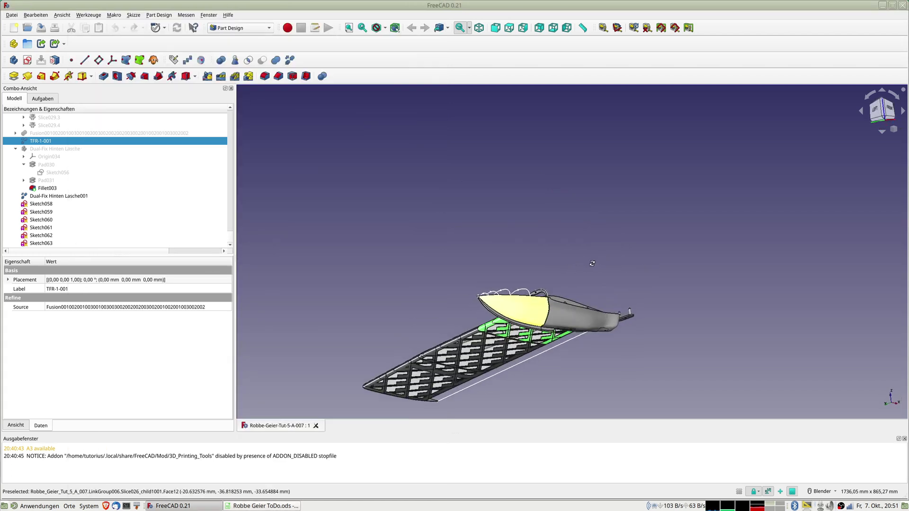
pyautogui.scroll(3, 574, 294)
pyautogui.scroll(3, 587, 303)
pyautogui.scroll(3, 601, 312)
pyautogui.scroll(3, 616, 324)
pyautogui.moveTo(617, 324); pyautogui.dragTo(560, 235, button='middle')
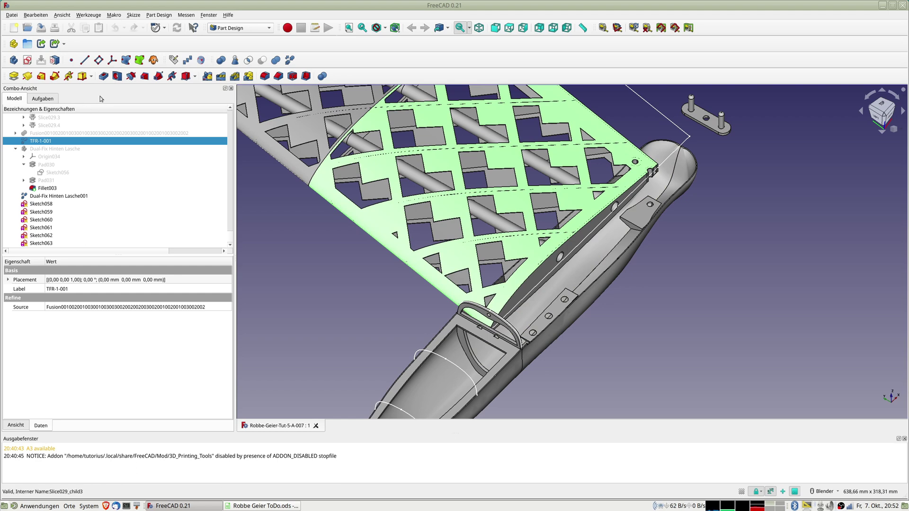
pyautogui.moveTo(474, 190)
pyautogui.mouseDown(button='middle')
pyautogui.moveTo(549, 183)
pyautogui.moveTo(579, 232)
pyautogui.mouseUp(button='middle')
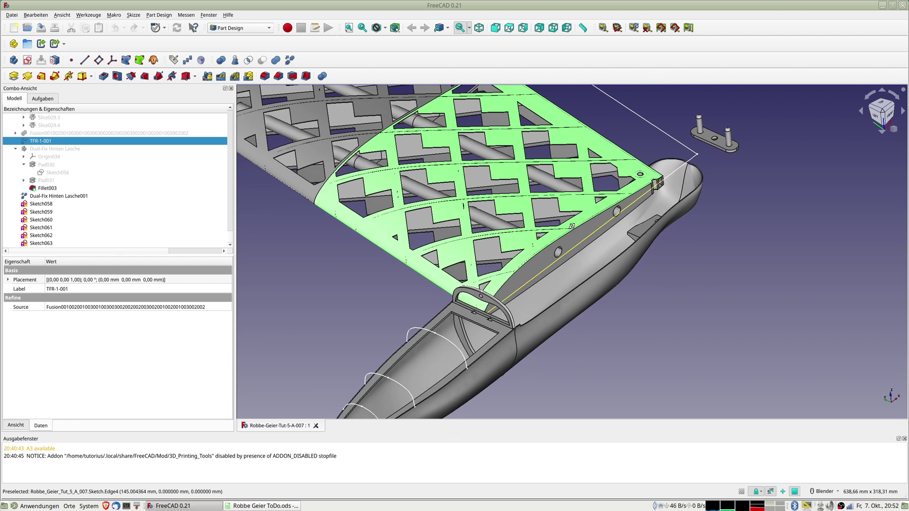
pyautogui.scroll(-3, 579, 232)
pyautogui.scroll(-2, 578, 232)
pyautogui.moveTo(578, 232); pyautogui.dragTo(567, 246, button='middle')
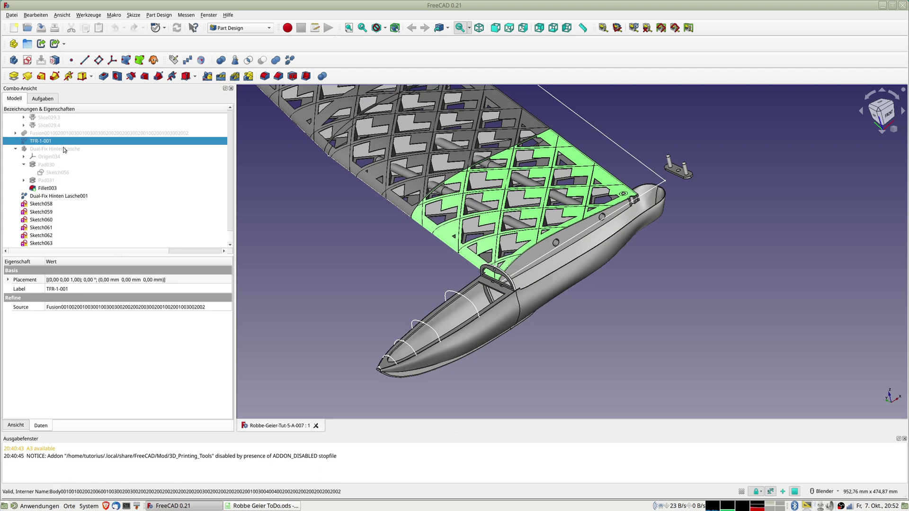
pyautogui.hotkey('alt', 'Tab')
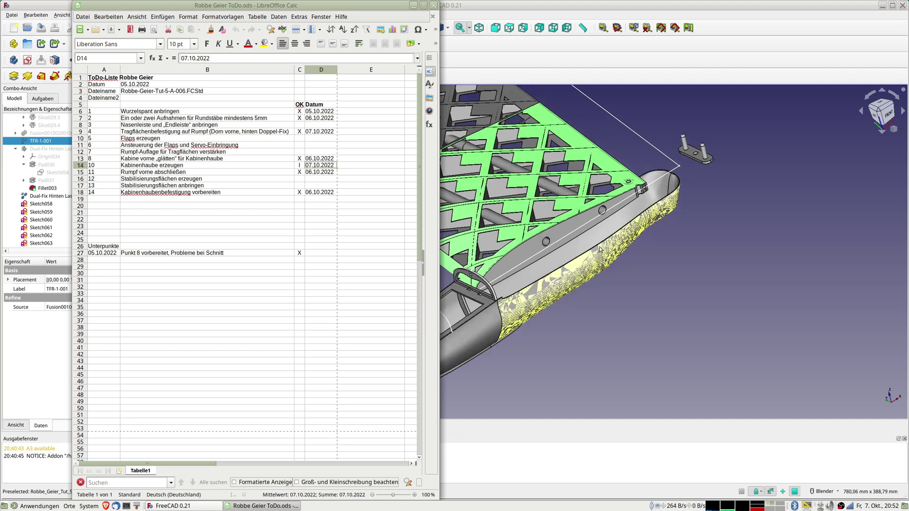
# Glance at the Calc to-do list again and return to the full FreeCAD lattice wing view
pyautogui.scroll(3, 620, 254)
pyautogui.moveTo(621, 254); pyautogui.dragTo(618, 259, button='middle')
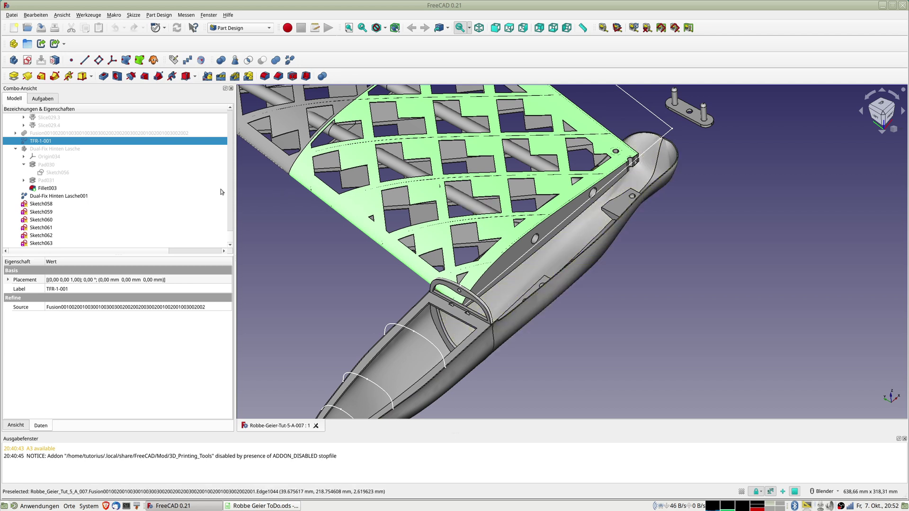
pyautogui.hotkey('alt', 'Tab')
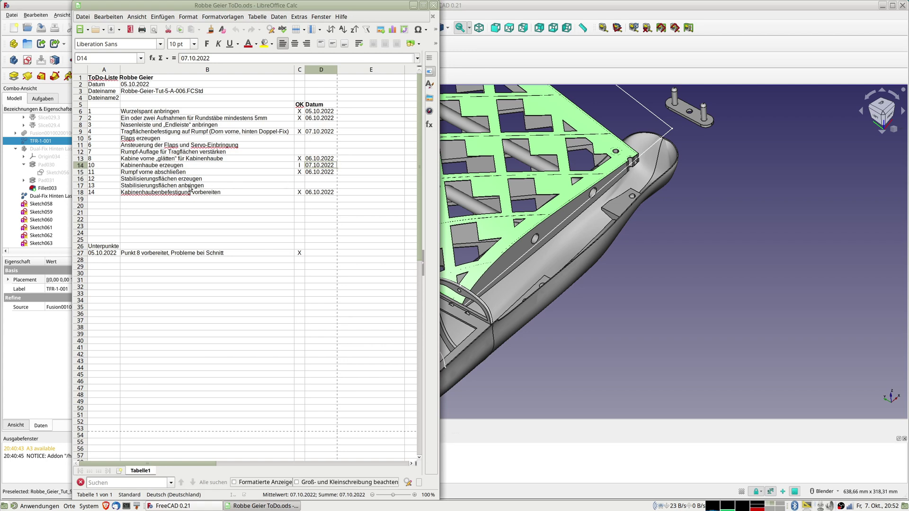
pyautogui.scroll(-3, 554, 156)
pyautogui.hotkey('alt', 'Tab')
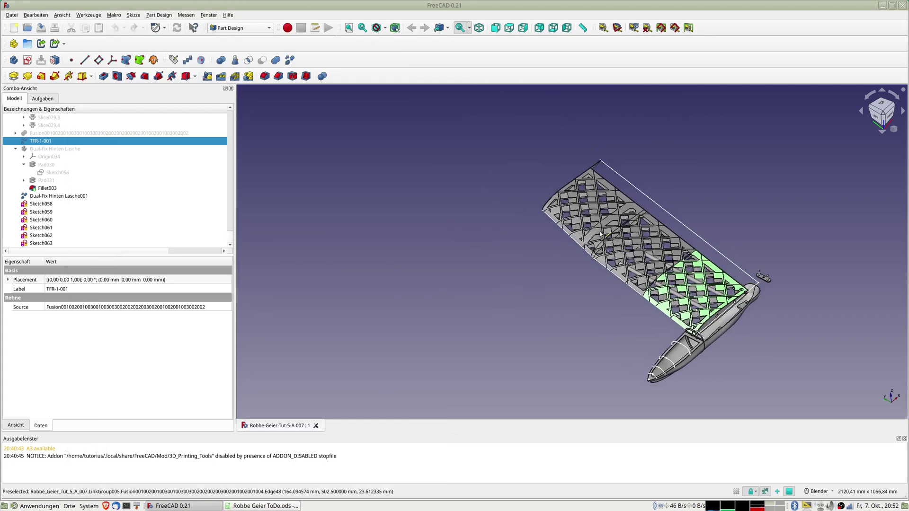
pyautogui.scroll(5, 553, 229)
pyautogui.moveTo(553, 229); pyautogui.dragTo(633, 215, button='middle')
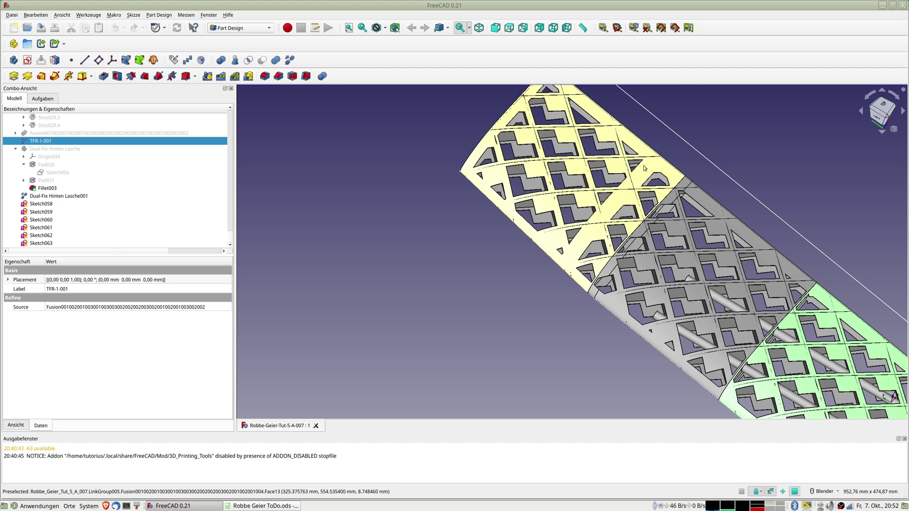
pyautogui.scroll(1, 633, 185)
pyautogui.scroll(1, 618, 189)
pyautogui.scroll(1, 629, 180)
pyautogui.scroll(1, 639, 166)
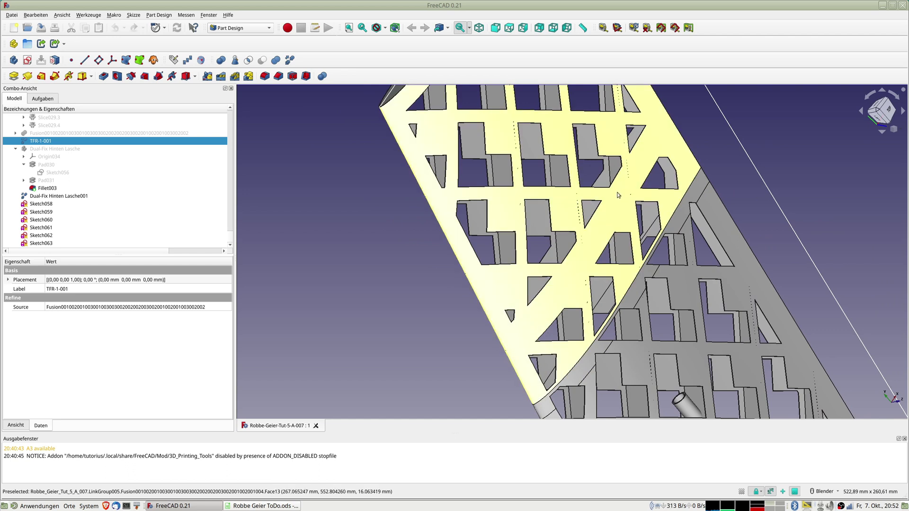
pyautogui.scroll(-5, 617, 192)
pyautogui.moveTo(617, 192)
pyautogui.mouseDown(button='middle')
pyautogui.moveTo(572, 205)
pyautogui.moveTo(690, 223)
pyautogui.mouseUp(button='middle')
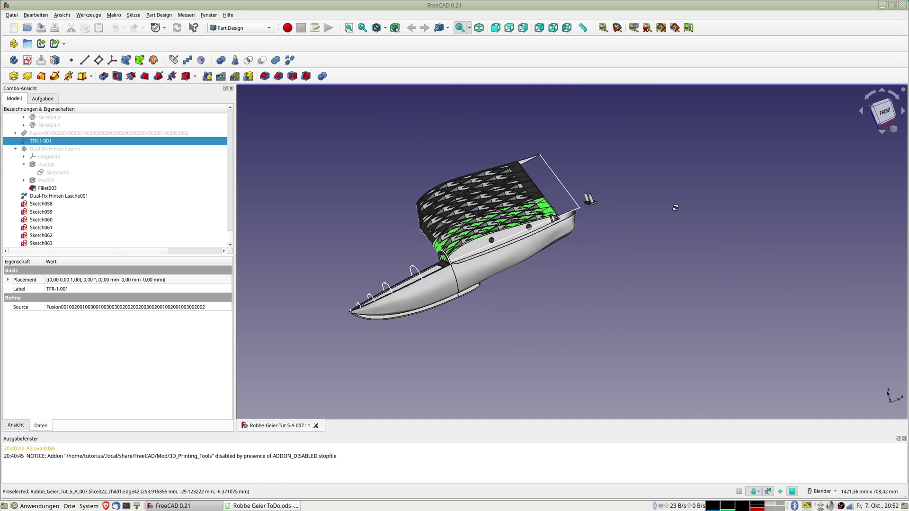
pyautogui.moveTo(690, 222)
pyautogui.keyDown('shift'); pyautogui.mouseDown(button='middle')
pyautogui.moveTo(569, 315)
pyautogui.moveTo(578, 304)
pyautogui.moveTo(628, 292)
pyautogui.mouseUp(button='middle'); pyautogui.keyUp('shift')
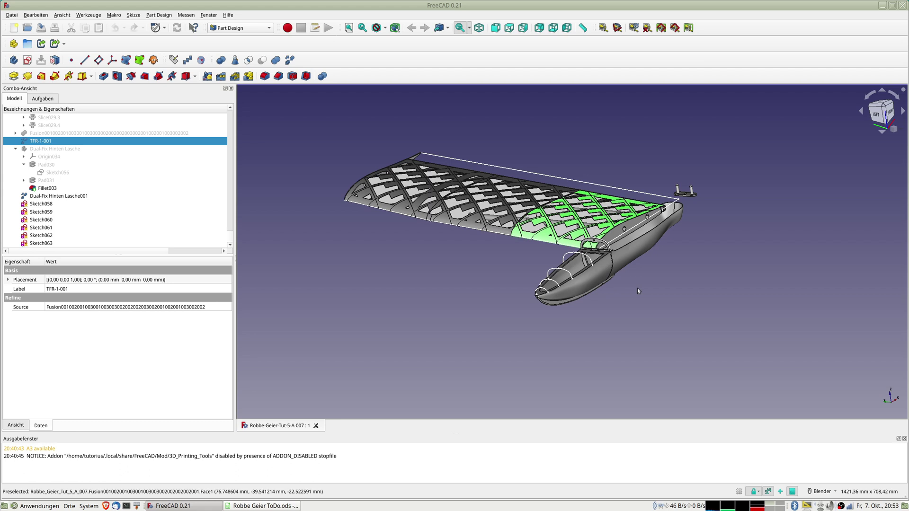
pyautogui.moveTo(637, 290)
pyautogui.mouseDown(button='middle')
pyautogui.moveTo(530, 229)
pyautogui.moveTo(562, 308)
pyautogui.moveTo(552, 293)
pyautogui.mouseUp(button='middle')
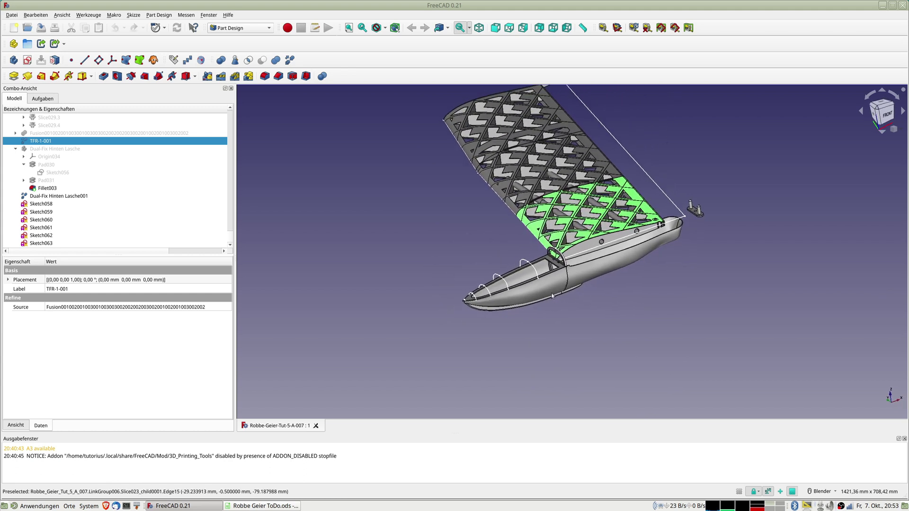